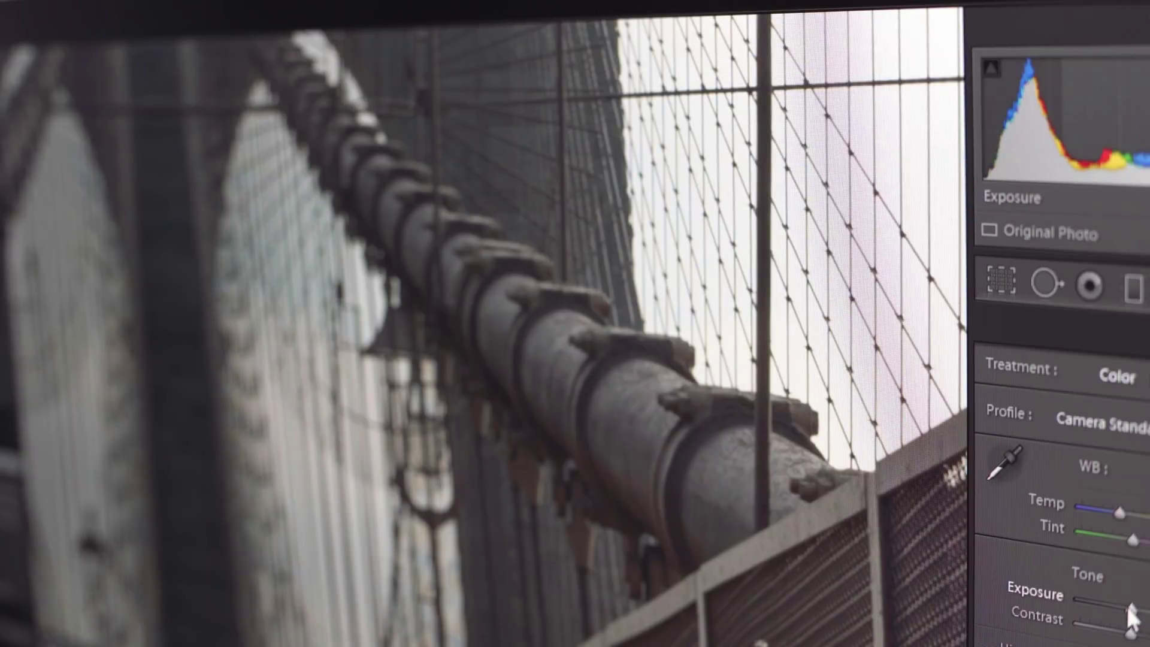
Step: Drag Exposure right in Develop to brighten the bridge cable photo
{"action": "left_click_drag", "start_coordinate": [1137, 617], "coordinate": [1136, 618]}
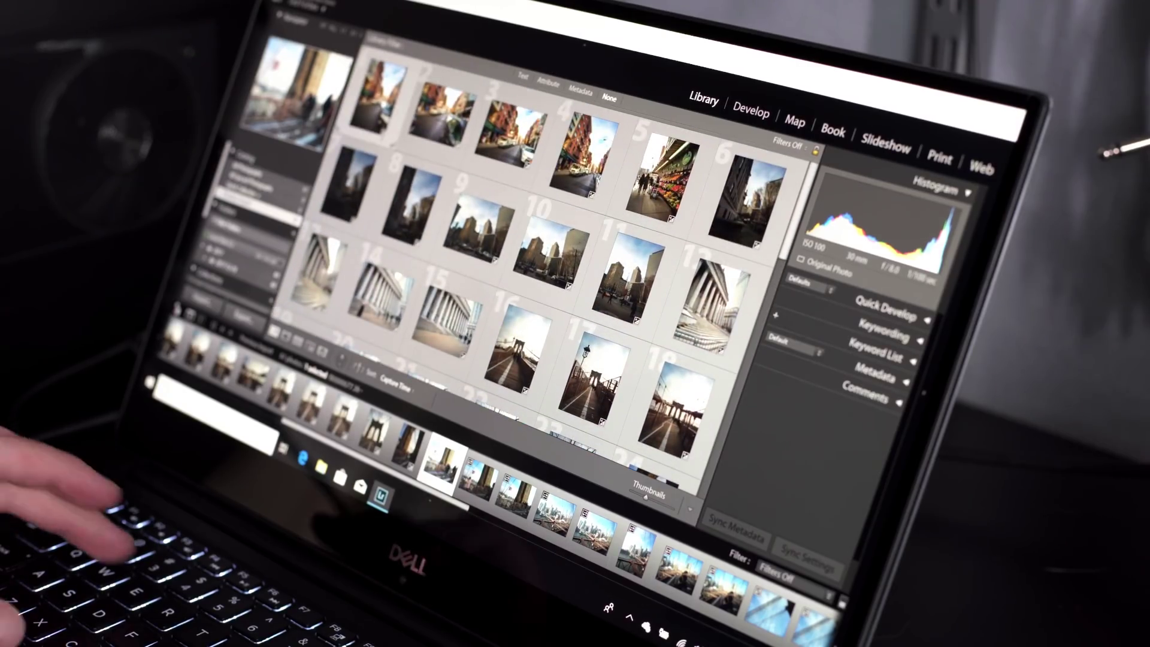
Step: View the city photos one at a time in Loupe, advancing four photos
{"action": "key", "text": "e"}
{"action": "key", "text": "Right"}
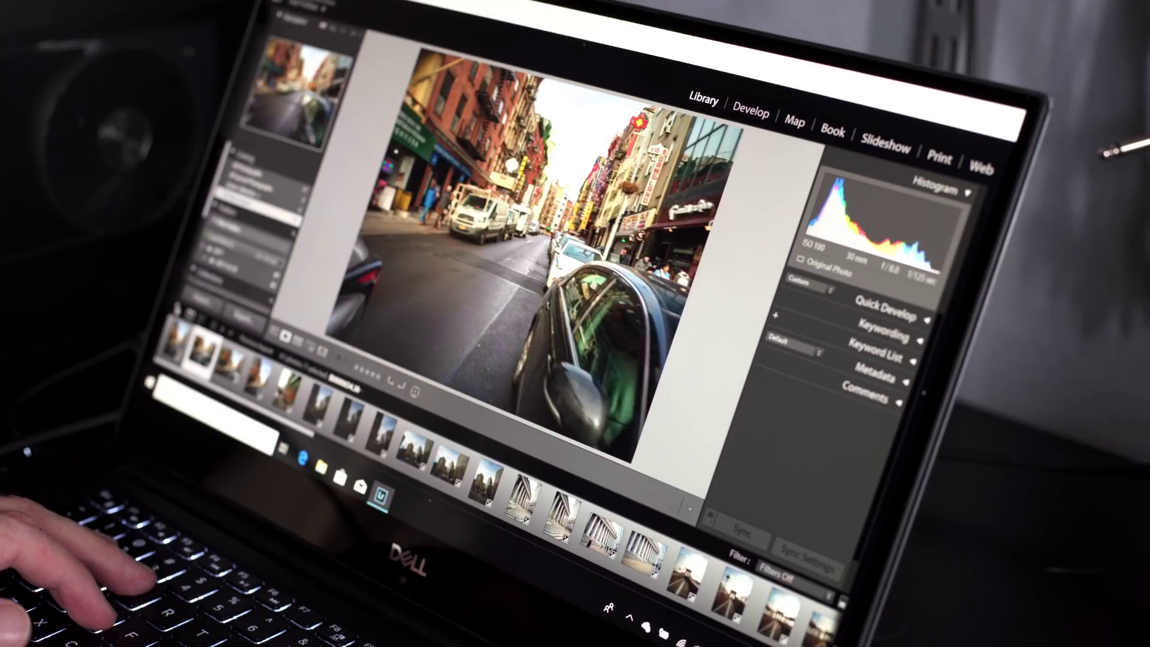
{"action": "key", "text": "Right"}
{"action": "key", "text": "Right"}
{"action": "key", "text": "Right"}
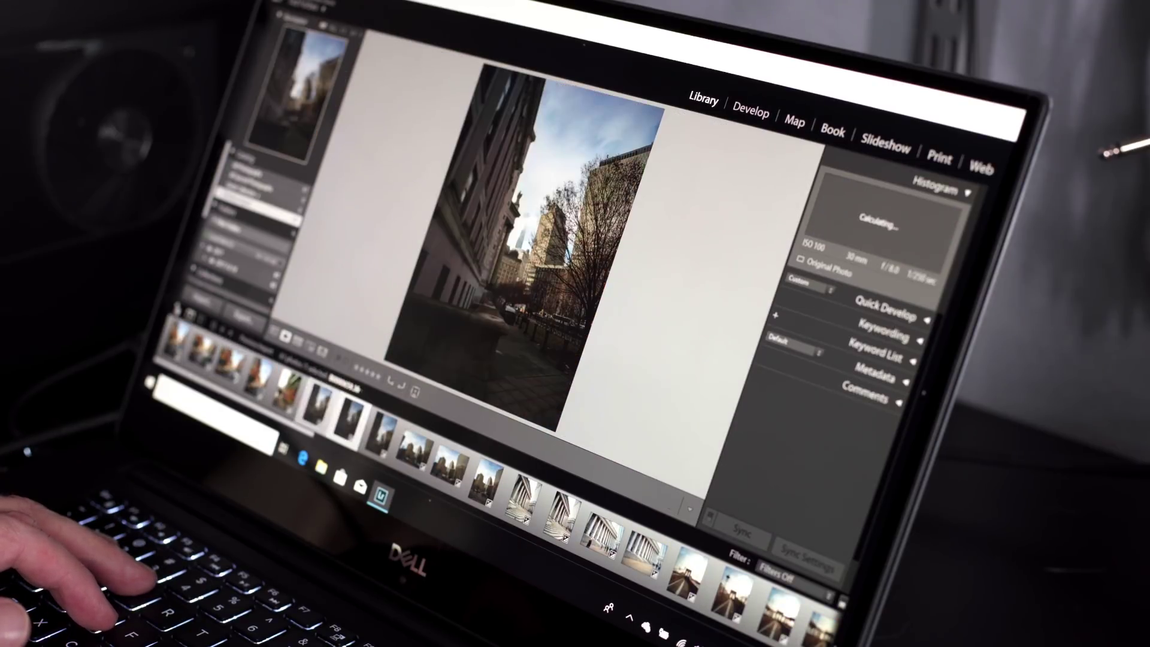
{"action": "key", "text": "Right"}
{"action": "key", "text": "Right"}
{"action": "key", "text": "Right"}
{"action": "key", "text": "Right"}
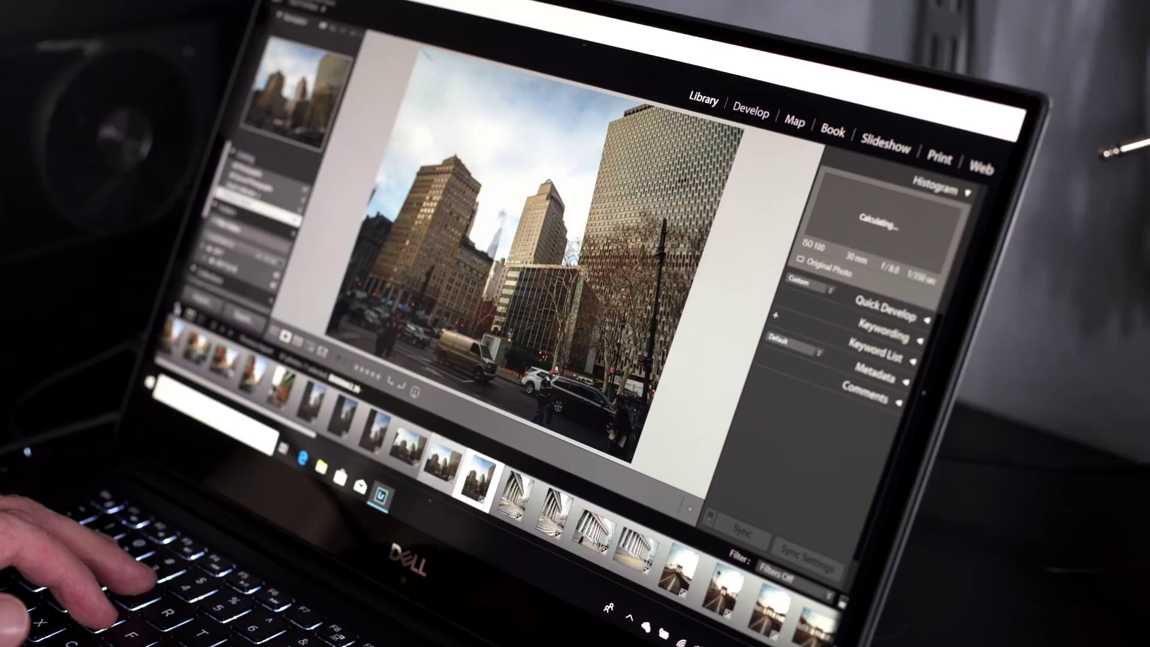
{"action": "key", "text": "Right"}
{"action": "key", "text": "Right"}
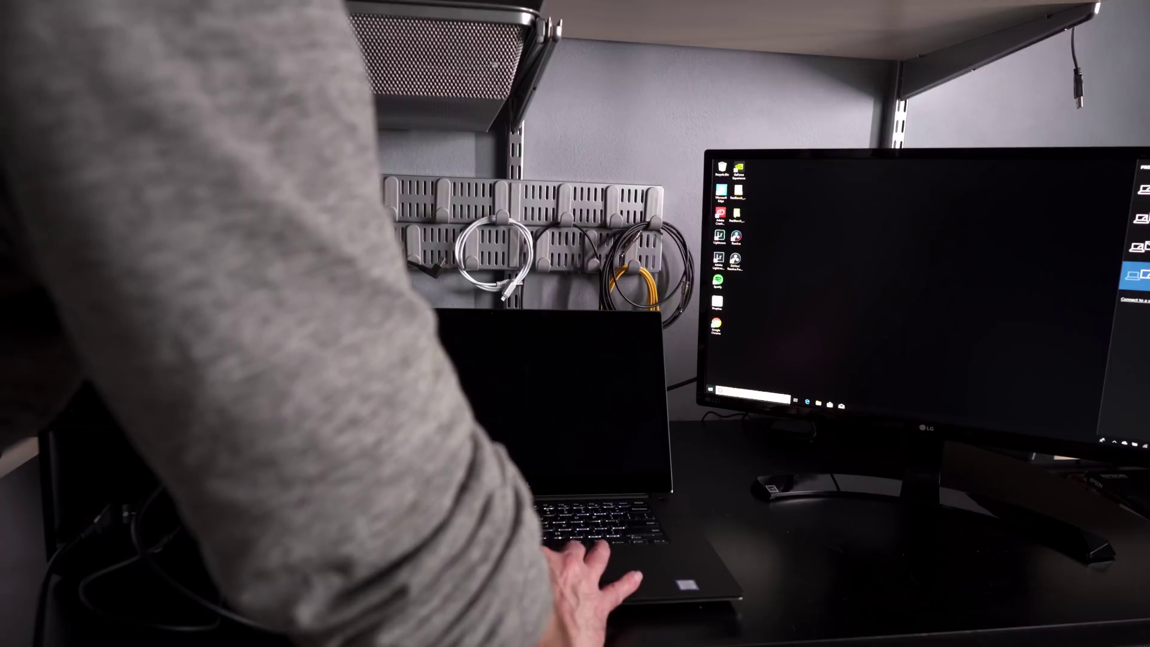
Step: Fit the bridge photo, return to Grid, and open the skyline photo at 1:1
{"action": "key", "text": "super"}
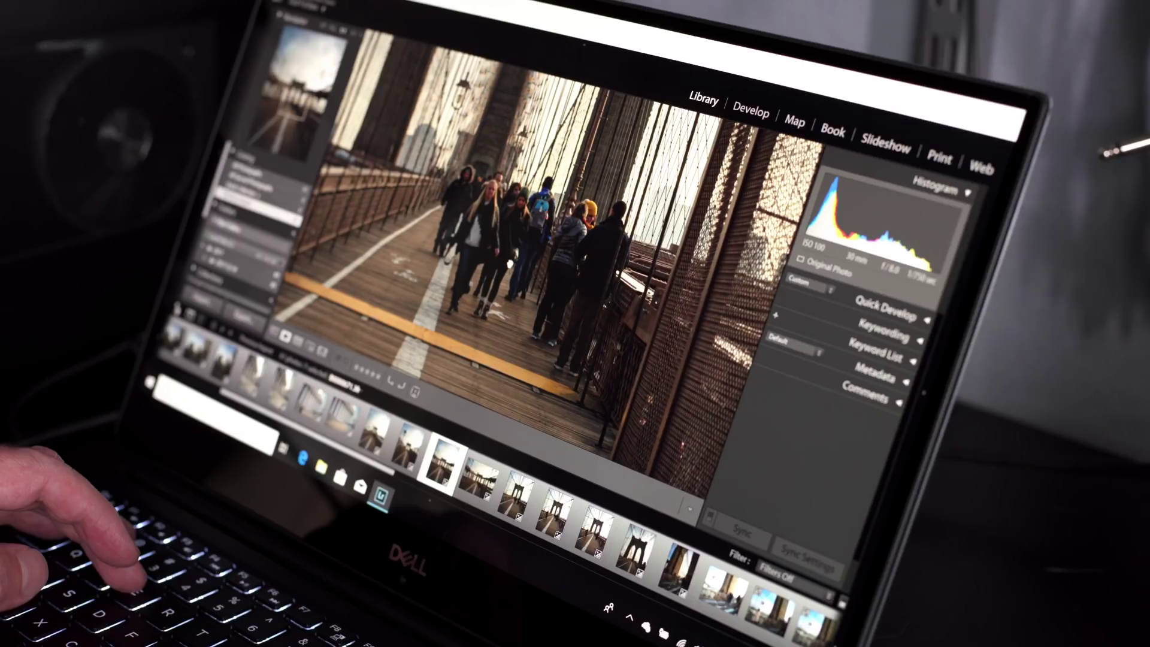
{"action": "scroll", "coordinate": [539, 269], "scroll_direction": "up", "scroll_amount": 3}
{"action": "scroll", "coordinate": [539, 269], "scroll_direction": "up", "scroll_amount": 3}
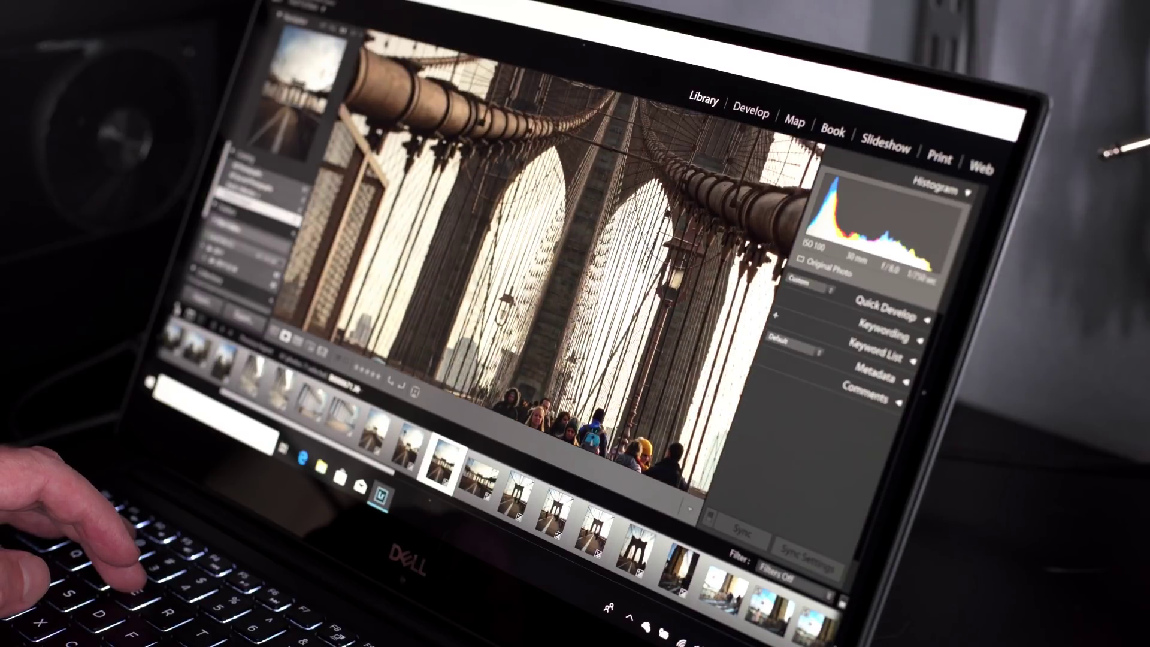
{"action": "scroll", "coordinate": [539, 270], "scroll_direction": "up", "scroll_amount": 3}
{"action": "scroll", "coordinate": [540, 269], "scroll_direction": "up", "scroll_amount": 3}
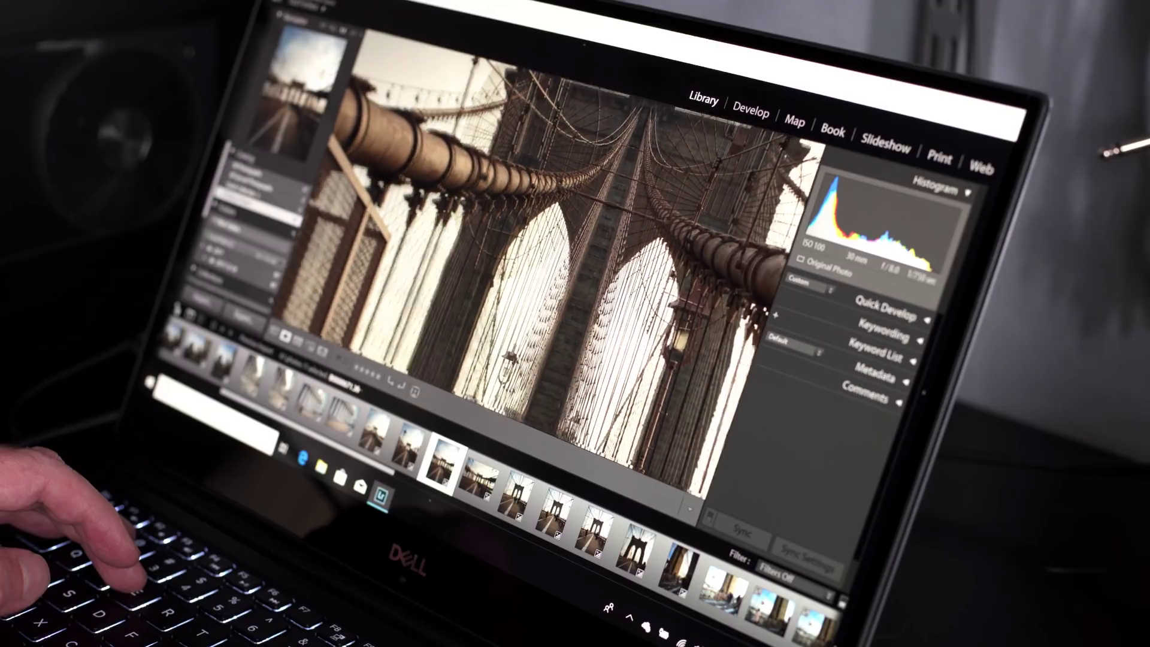
{"action": "scroll", "coordinate": [540, 270], "scroll_direction": "down", "scroll_amount": 3}
{"action": "scroll", "coordinate": [539, 270], "scroll_direction": "down", "scroll_amount": 3}
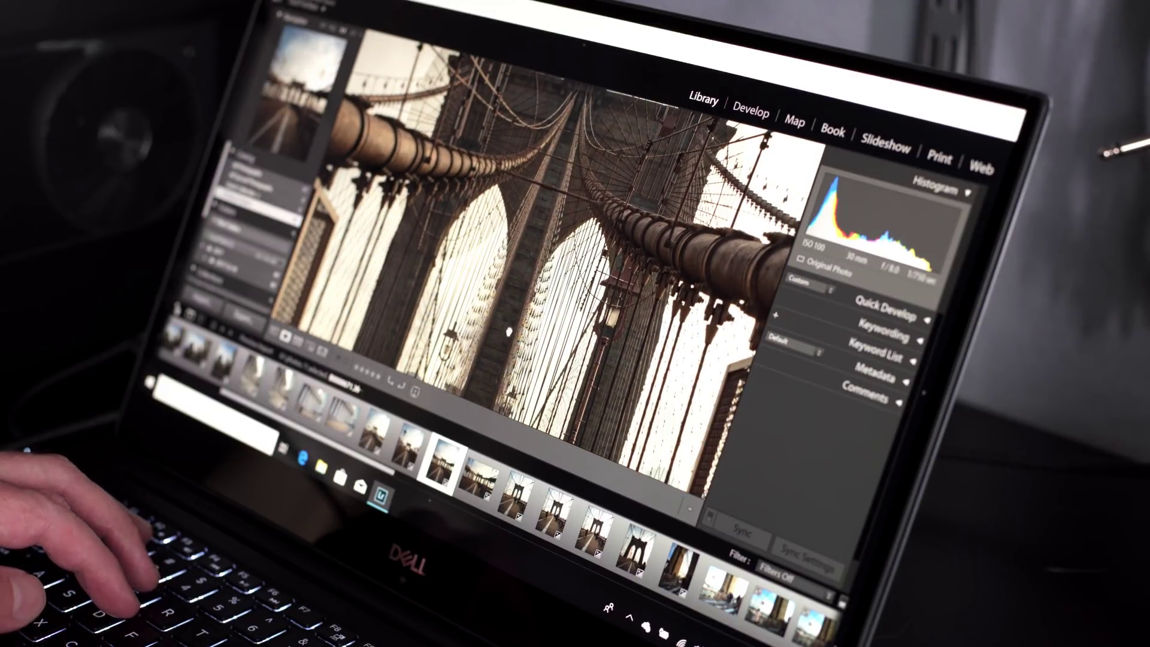
{"action": "scroll", "coordinate": [502, 337], "scroll_direction": "down", "scroll_amount": 5}
{"action": "scroll", "coordinate": [539, 269], "scroll_direction": "down", "scroll_amount": 4}
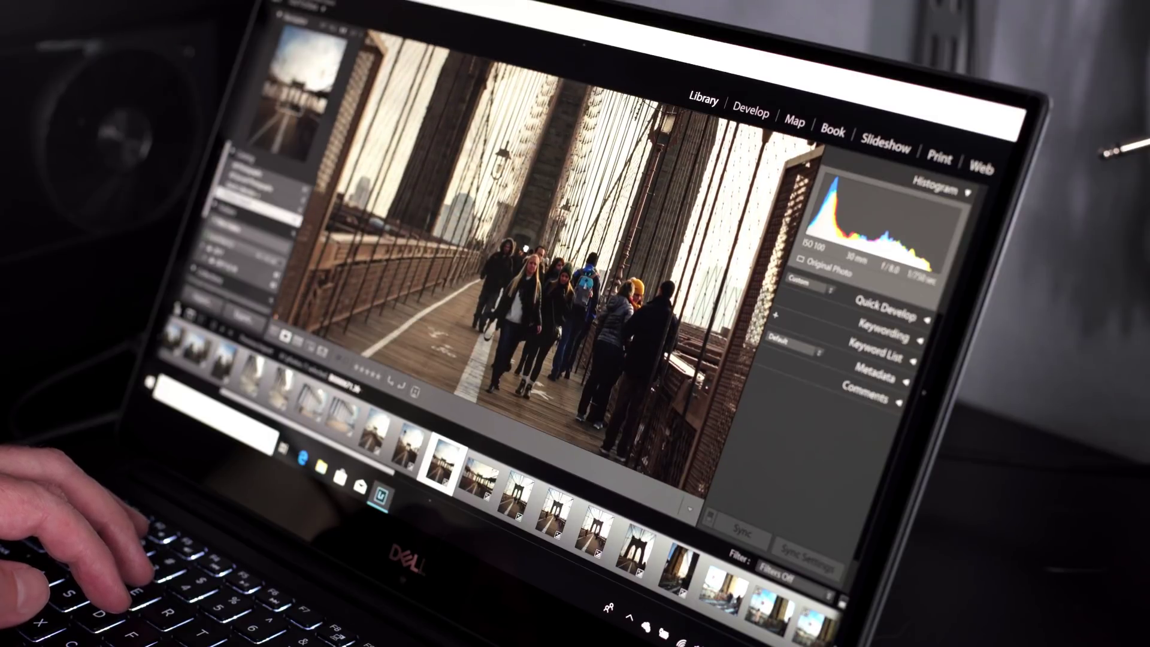
{"action": "key", "text": "z"}
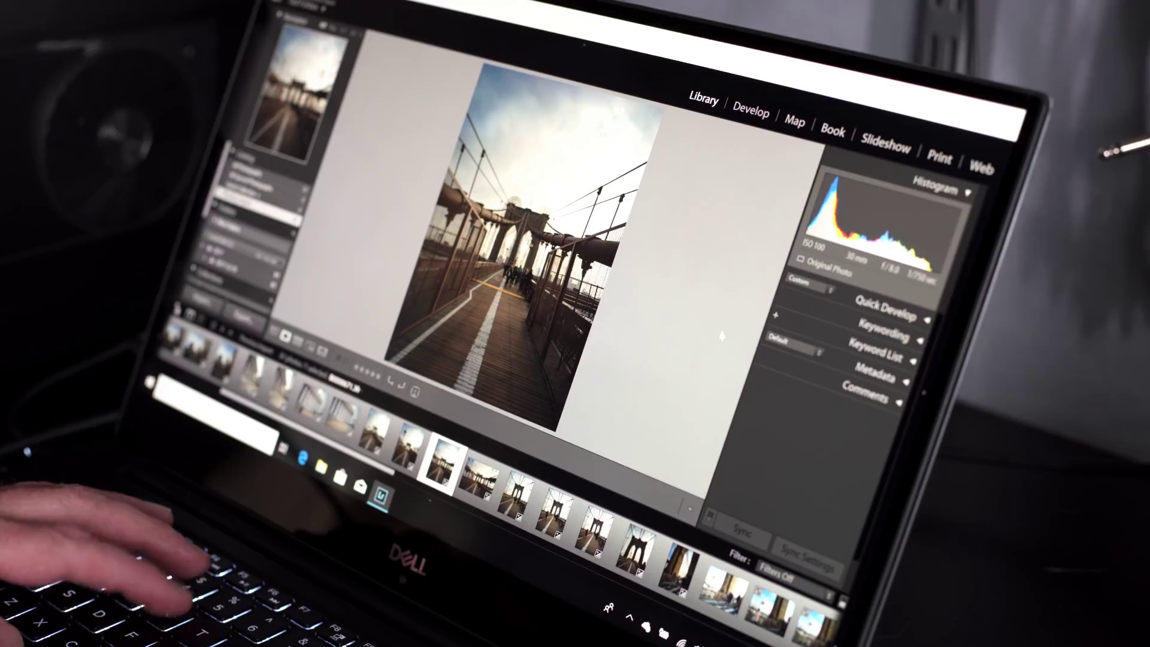
{"action": "key", "text": "g"}
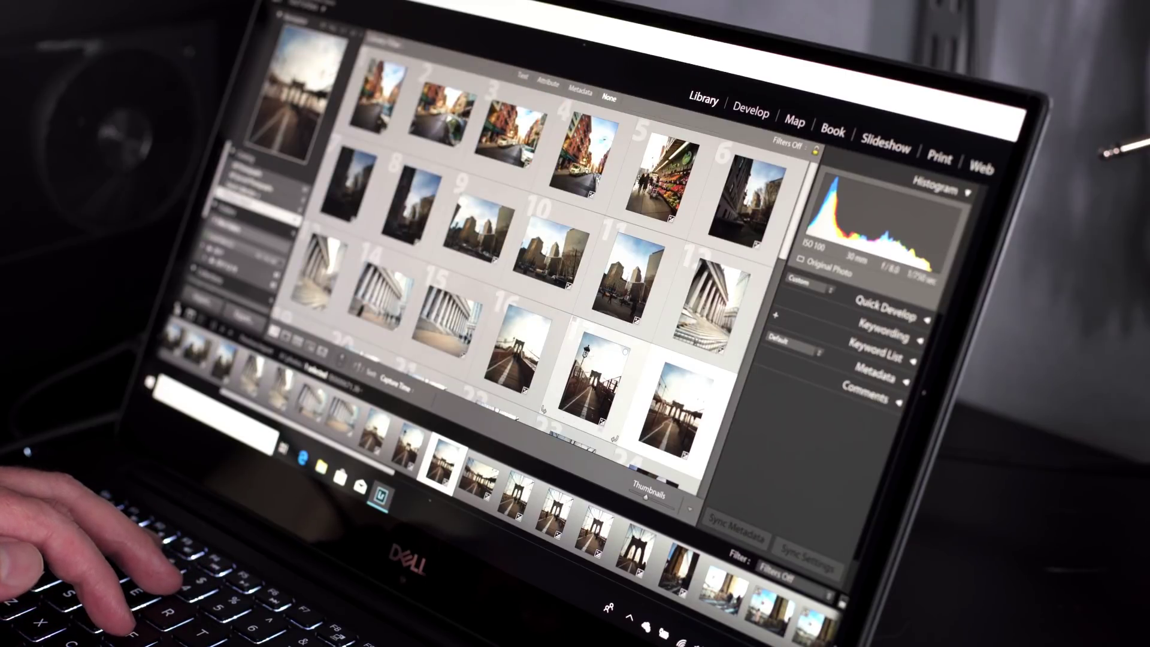
{"action": "scroll", "coordinate": [657, 337], "scroll_direction": "down", "scroll_amount": 3}
{"action": "scroll", "coordinate": [657, 337], "scroll_direction": "down", "scroll_amount": 3}
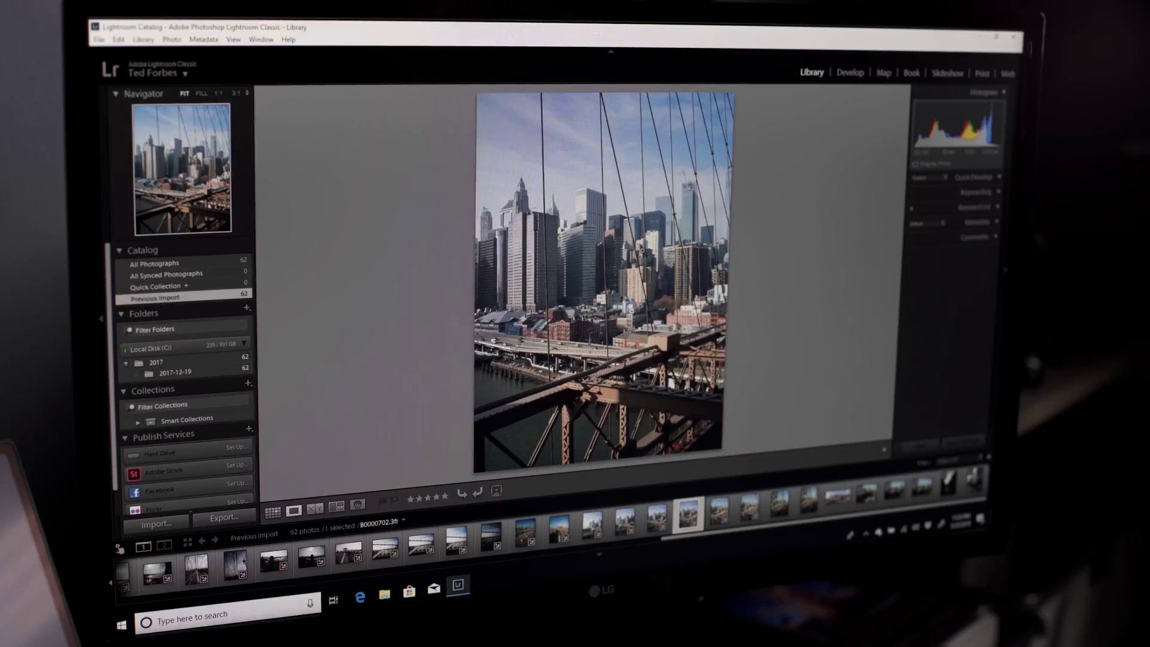
{"action": "left_click", "coordinate": [643, 251]}
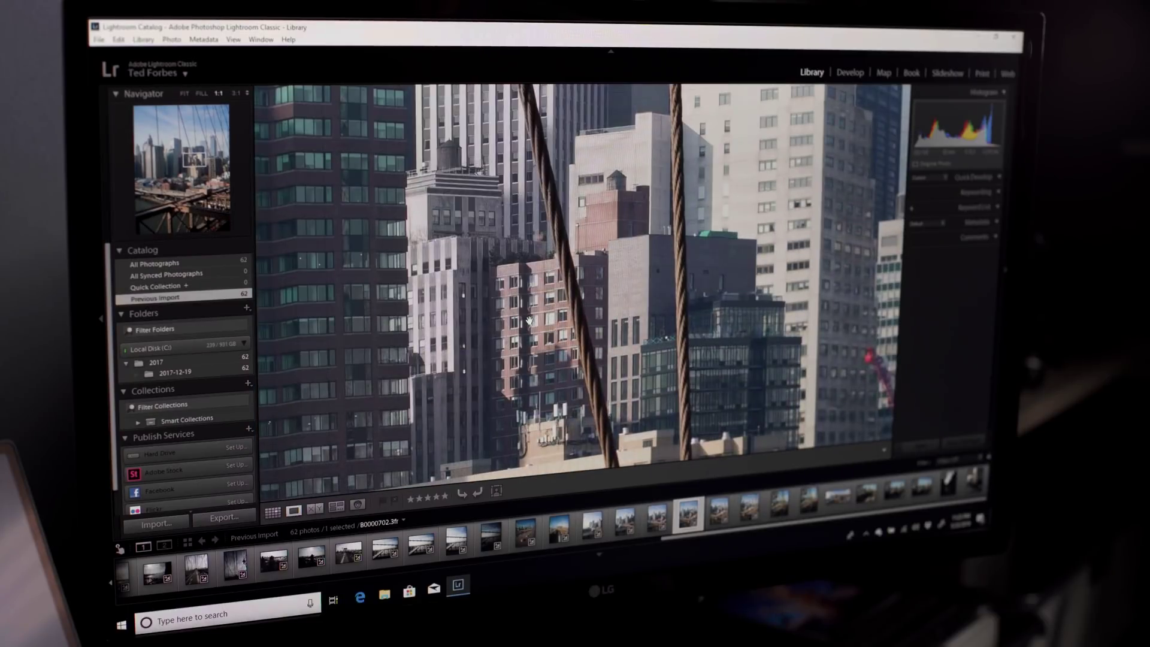
Step: Pan the 1:1 skyline photo and toggle between Fit and 1:1 views
{"action": "left_click_drag", "start_coordinate": [705, 337], "coordinate": [825, 278]}
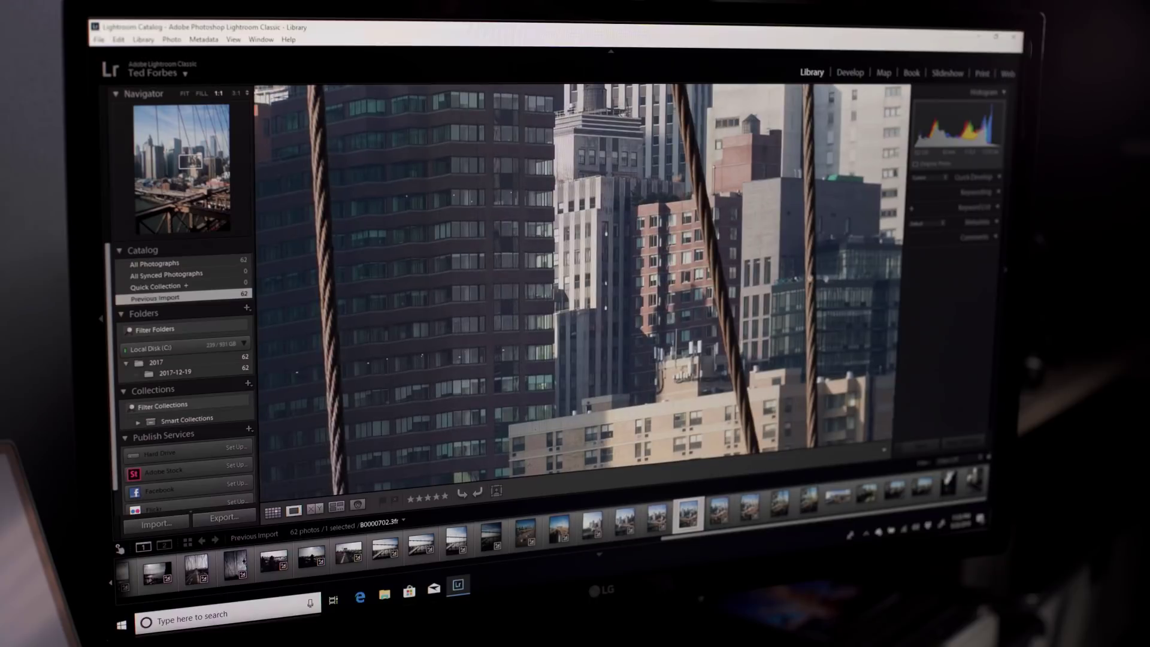
{"action": "left_click_drag", "start_coordinate": [576, 273], "coordinate": [809, 180]}
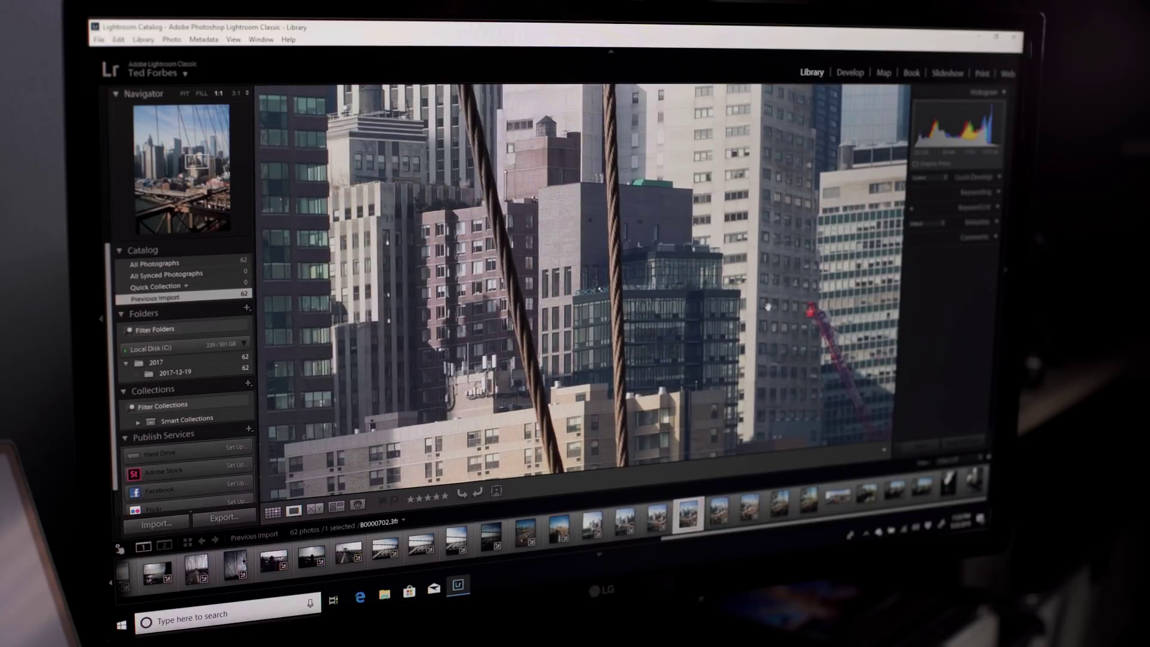
{"action": "right_click", "coordinate": [753, 201]}
{"action": "left_click", "coordinate": [591, 225]}
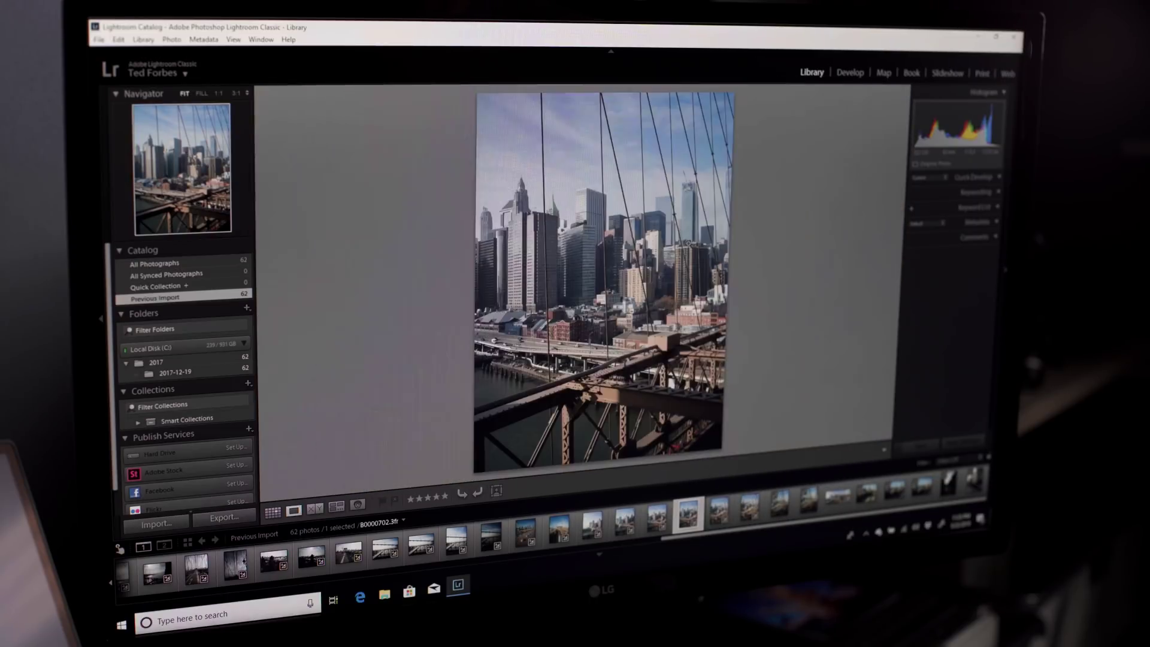
{"action": "left_click", "coordinate": [590, 229]}
Step: Pan across the magnified buildings, then warm the bridge photo's Temp slightly
{"action": "left_click_drag", "start_coordinate": [442, 251], "coordinate": [615, 269]}
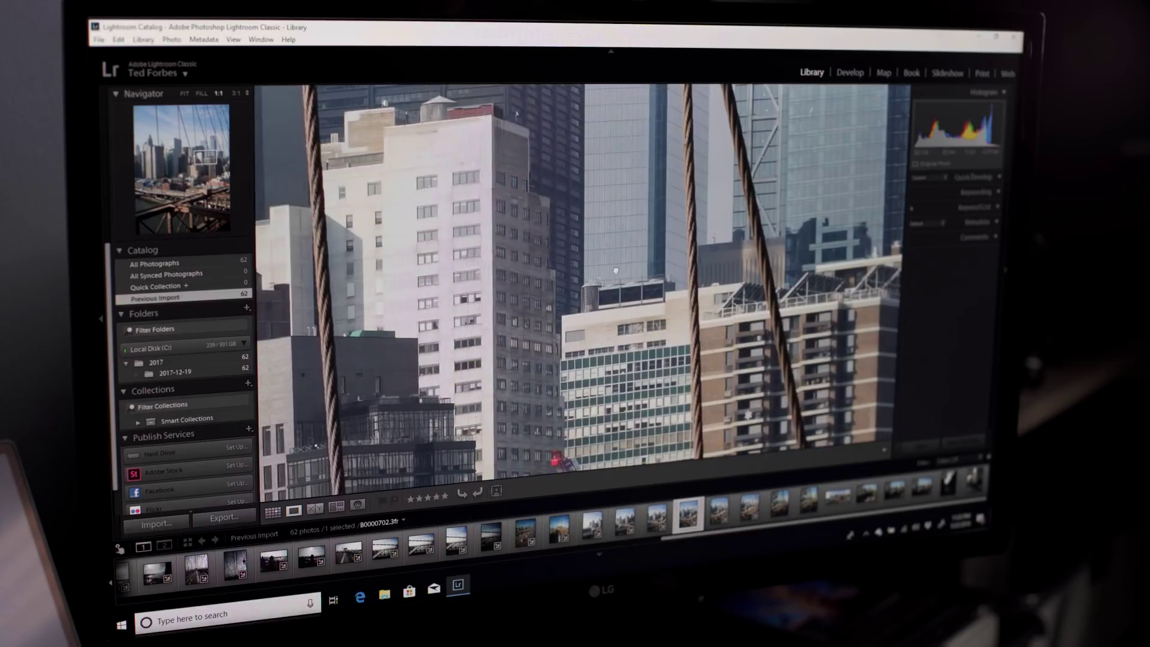
{"action": "left_click_drag", "start_coordinate": [460, 294], "coordinate": [686, 232]}
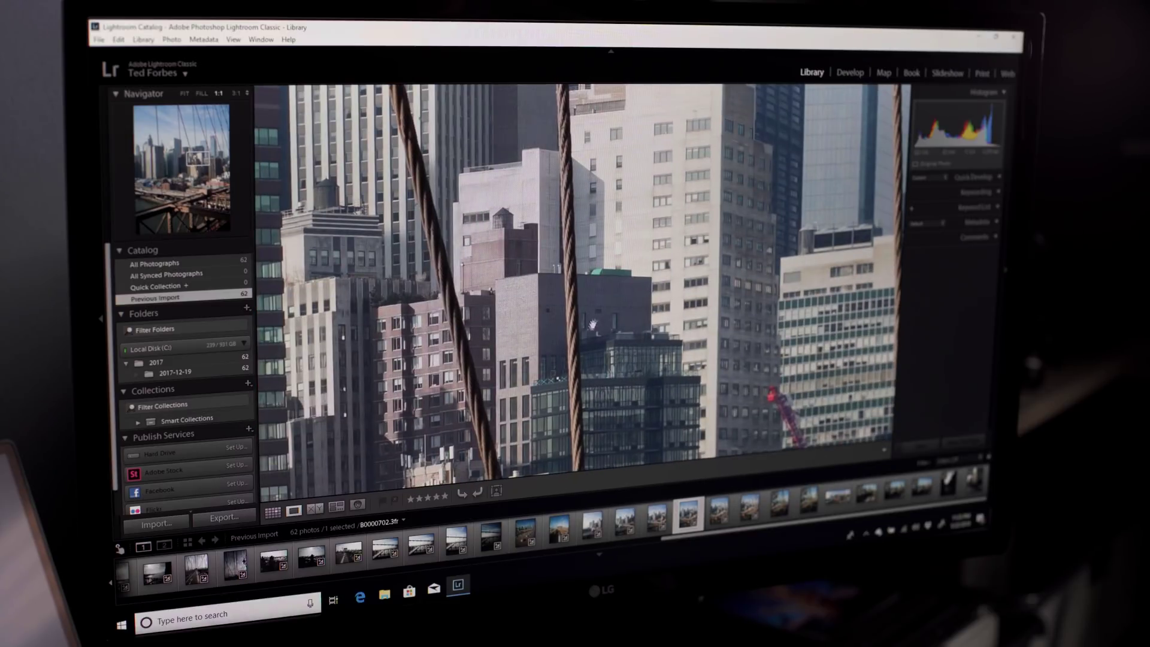
{"action": "left_click_drag", "start_coordinate": [569, 333], "coordinate": [662, 177]}
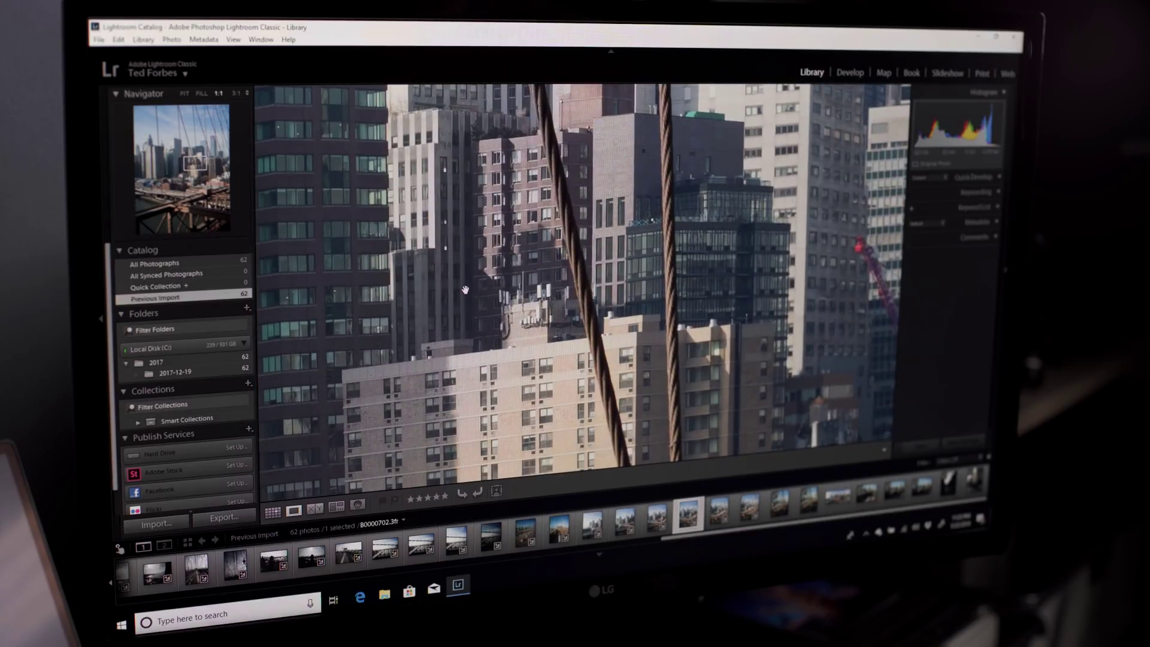
{"action": "left_click_drag", "start_coordinate": [466, 290], "coordinate": [620, 226]}
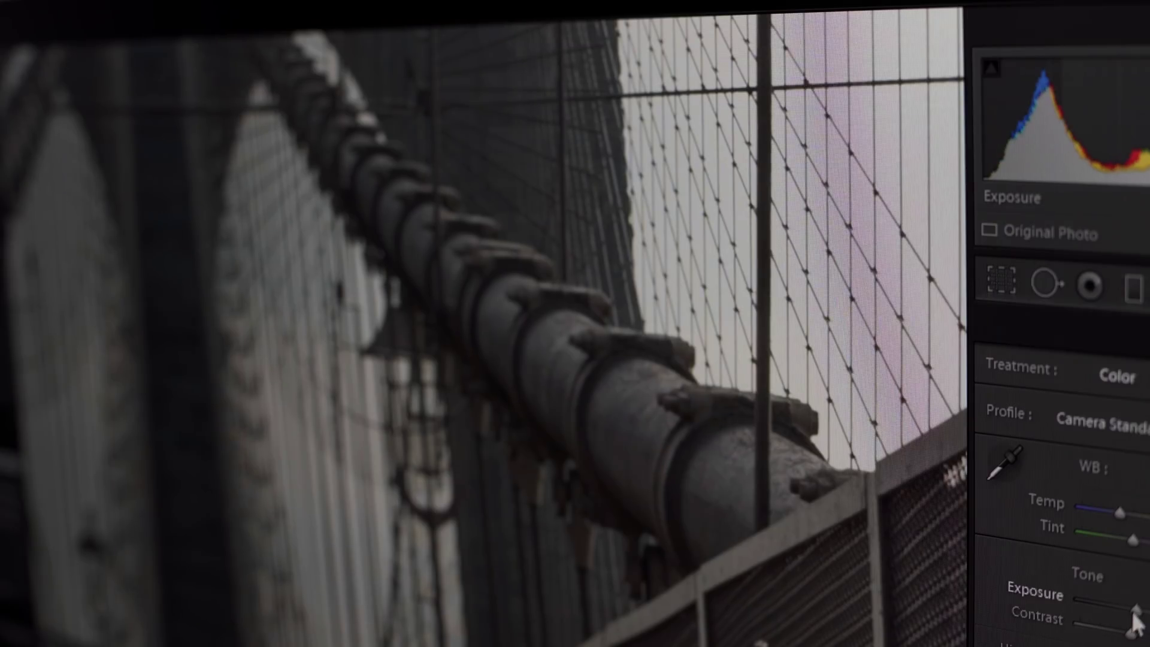
{"action": "left_click_drag", "start_coordinate": [1120, 513], "coordinate": [1127, 513]}
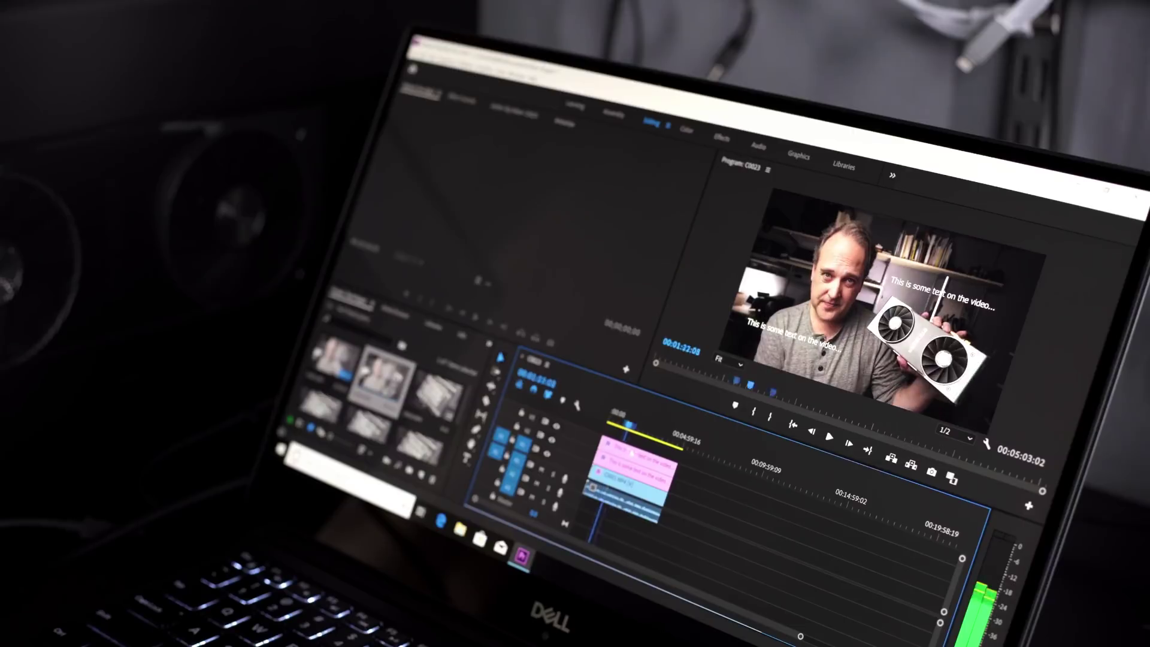
Step: Switch to the Color workspace and reveal the RGB Curves graph in Lumetri Color
{"action": "left_click", "coordinate": [717, 145]}
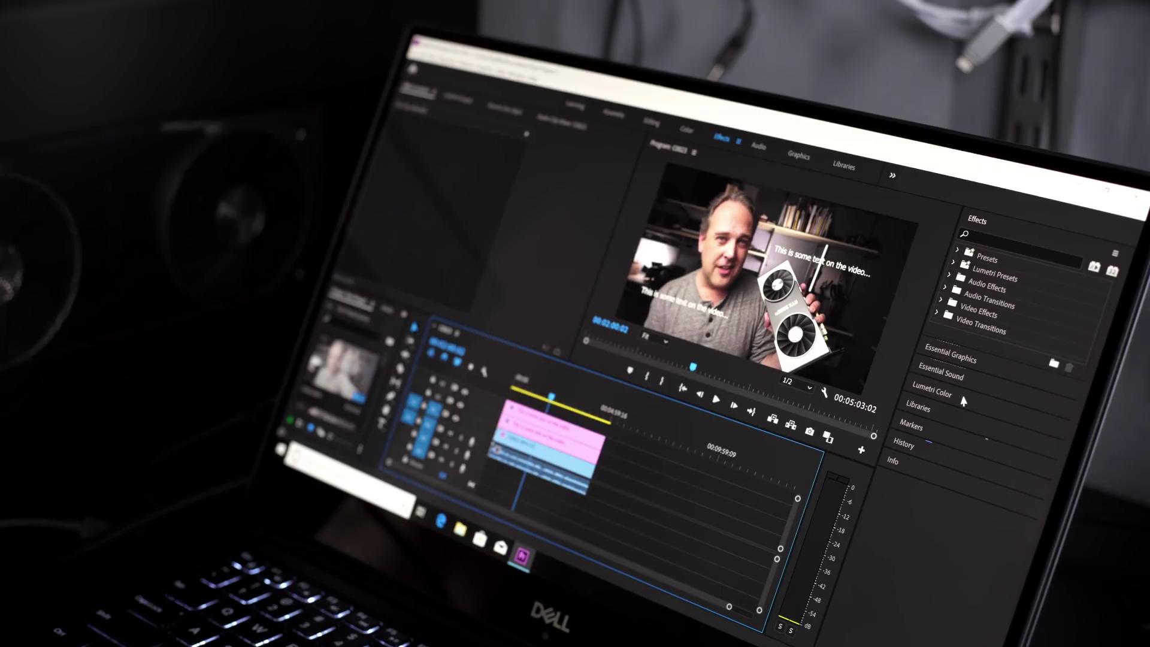
{"action": "left_click", "coordinate": [681, 132]}
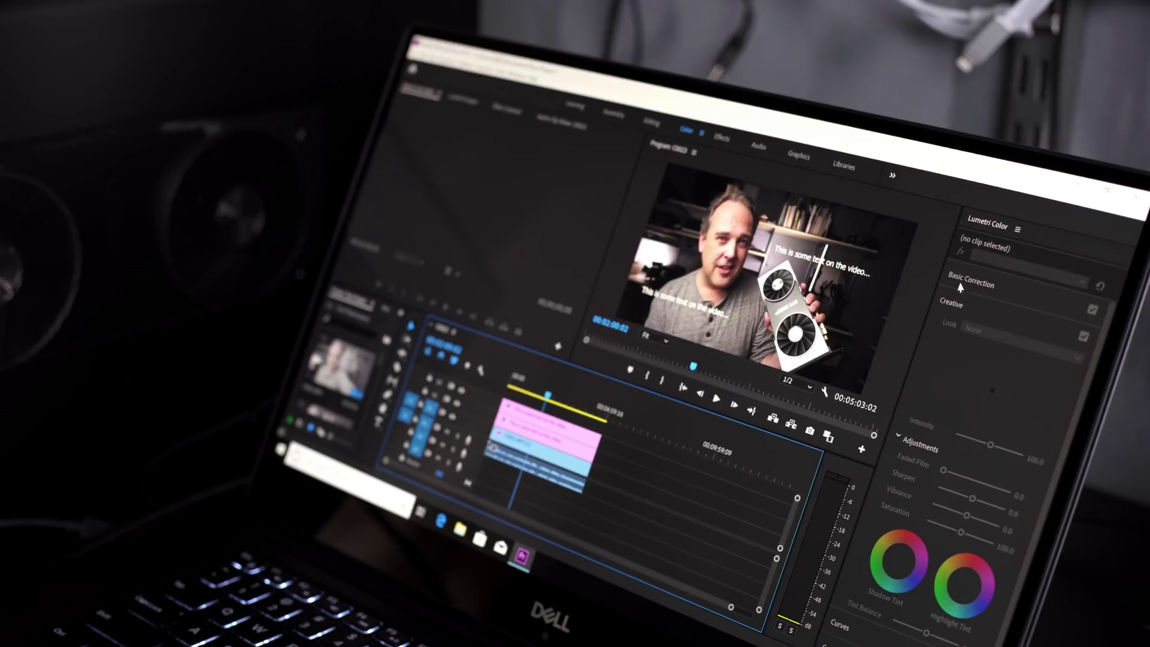
{"action": "left_click", "coordinate": [977, 286]}
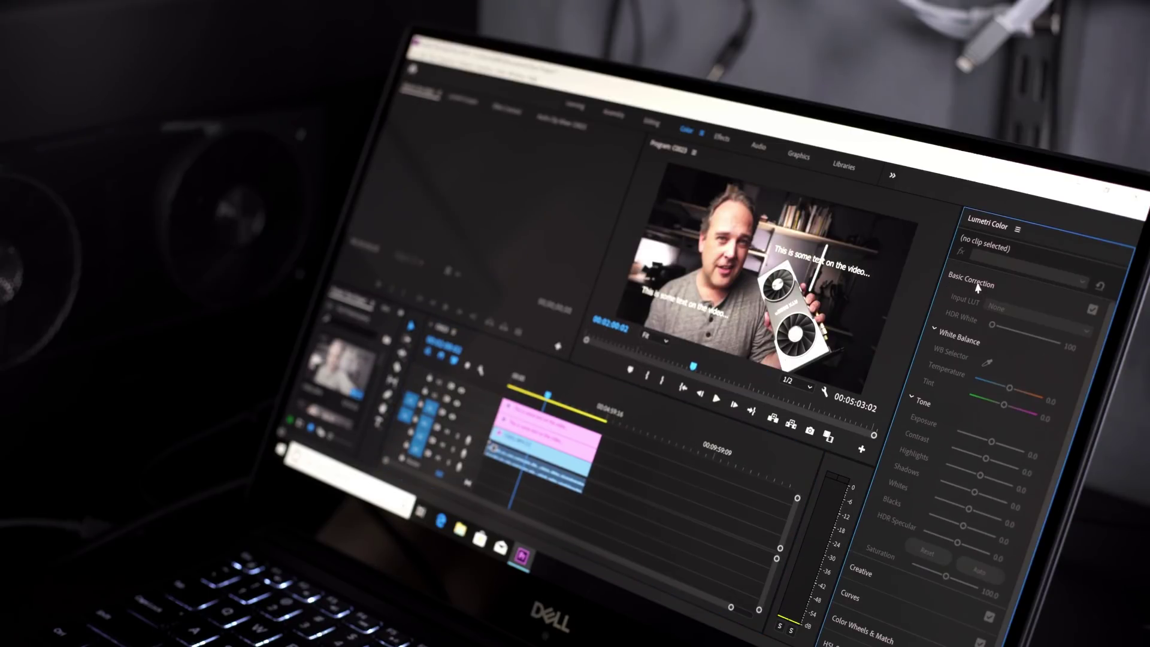
{"action": "left_click", "coordinate": [977, 286]}
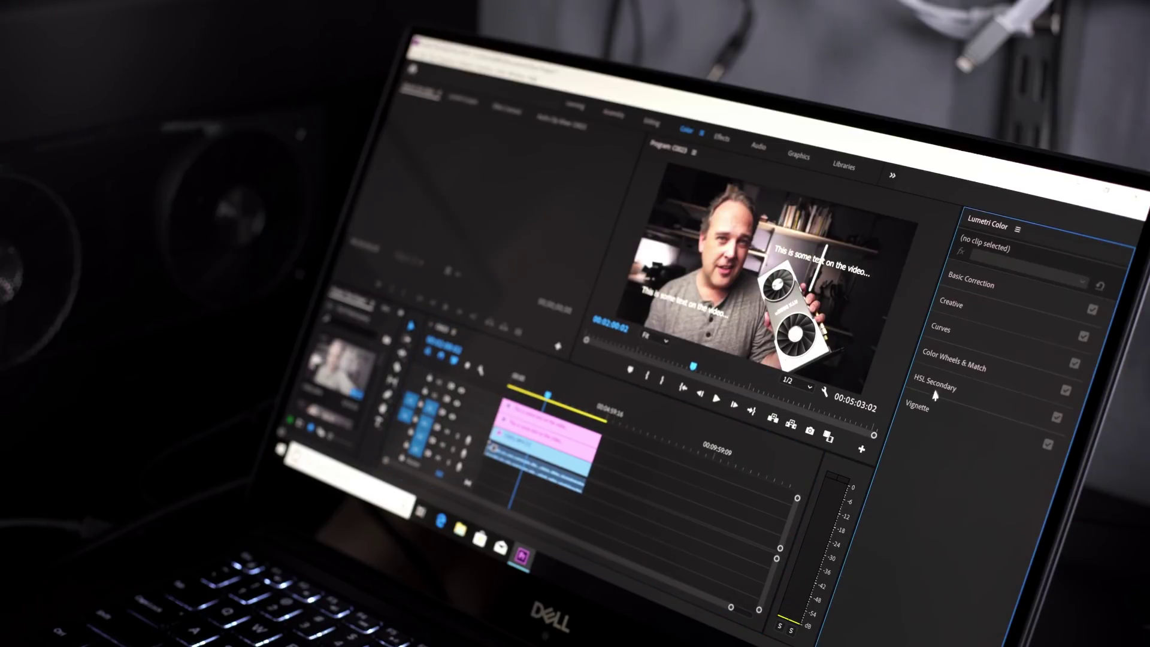
{"action": "left_click", "coordinate": [942, 331]}
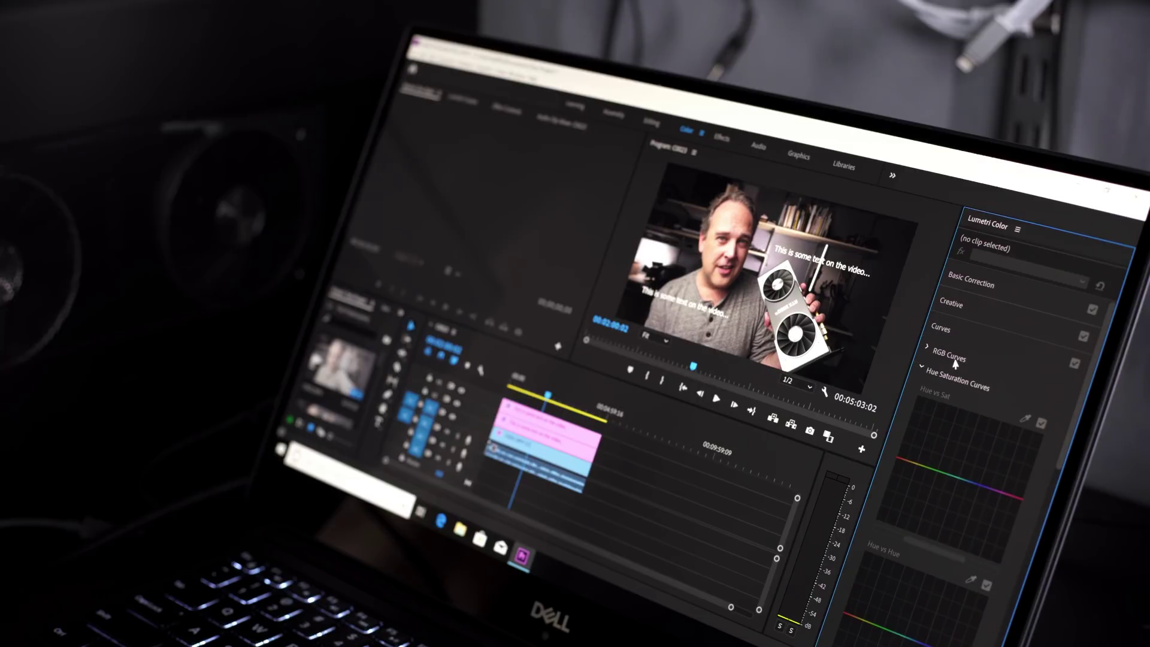
{"action": "left_click", "coordinate": [927, 350]}
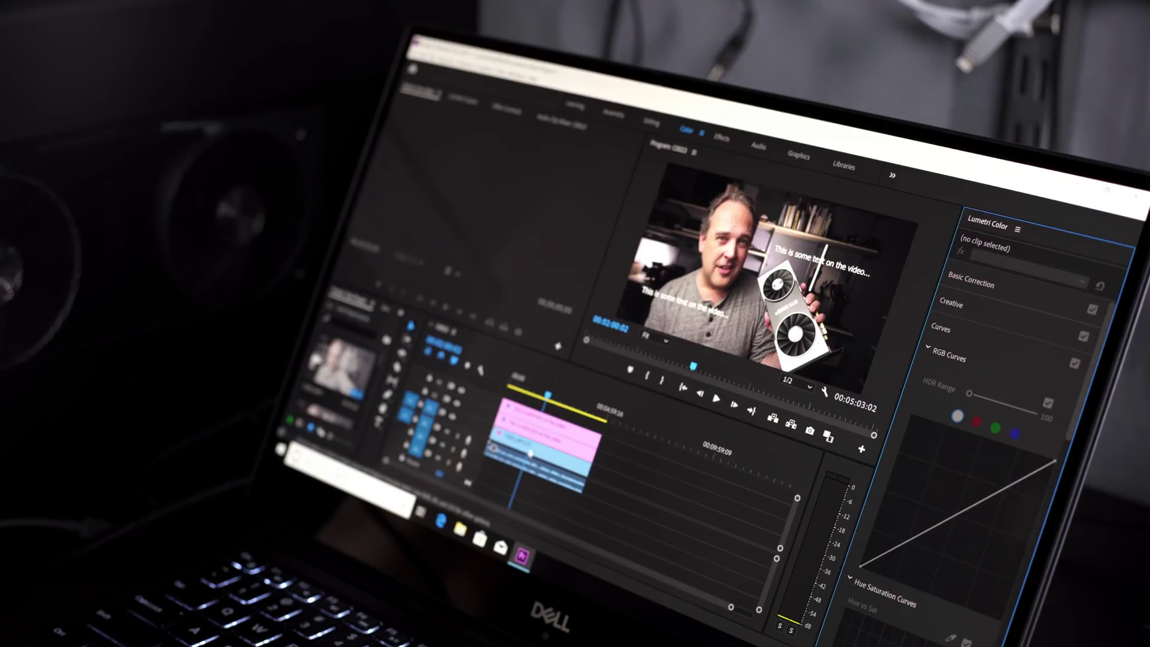
Step: Bend the RGB curve on C0001.MP4 and choose the Leeming LUT Pro - Sony S-Log3 look
{"action": "left_click", "coordinate": [623, 428]}
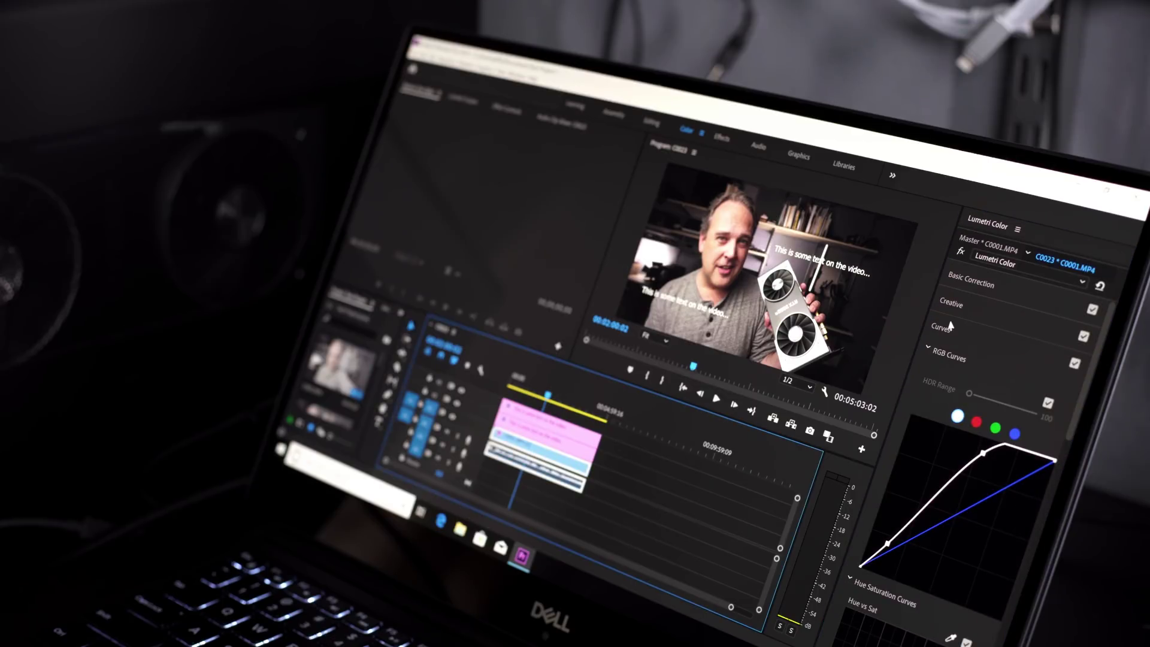
{"action": "left_click", "coordinate": [926, 350]}
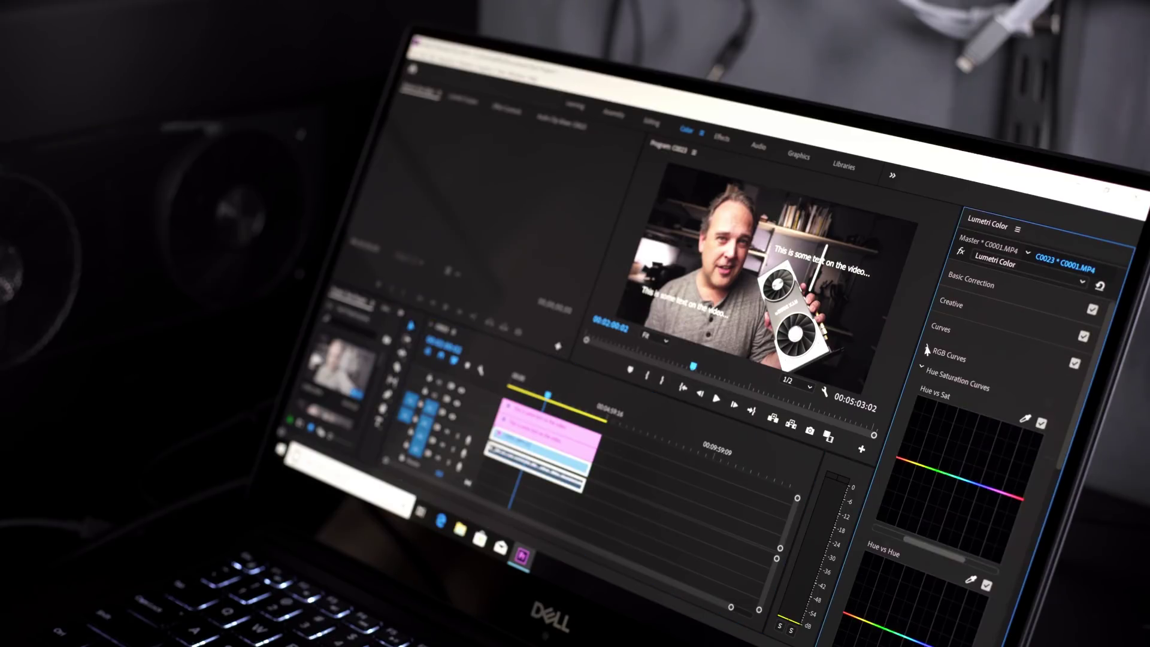
{"action": "left_click", "coordinate": [942, 305]}
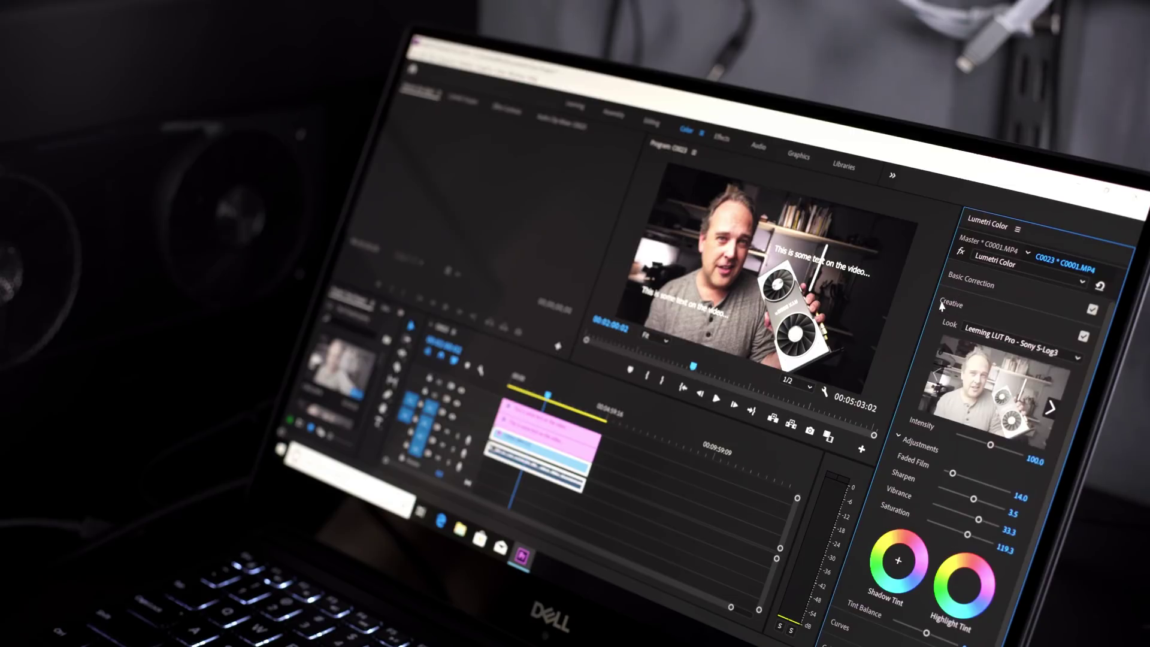
{"action": "left_click", "coordinate": [984, 337]}
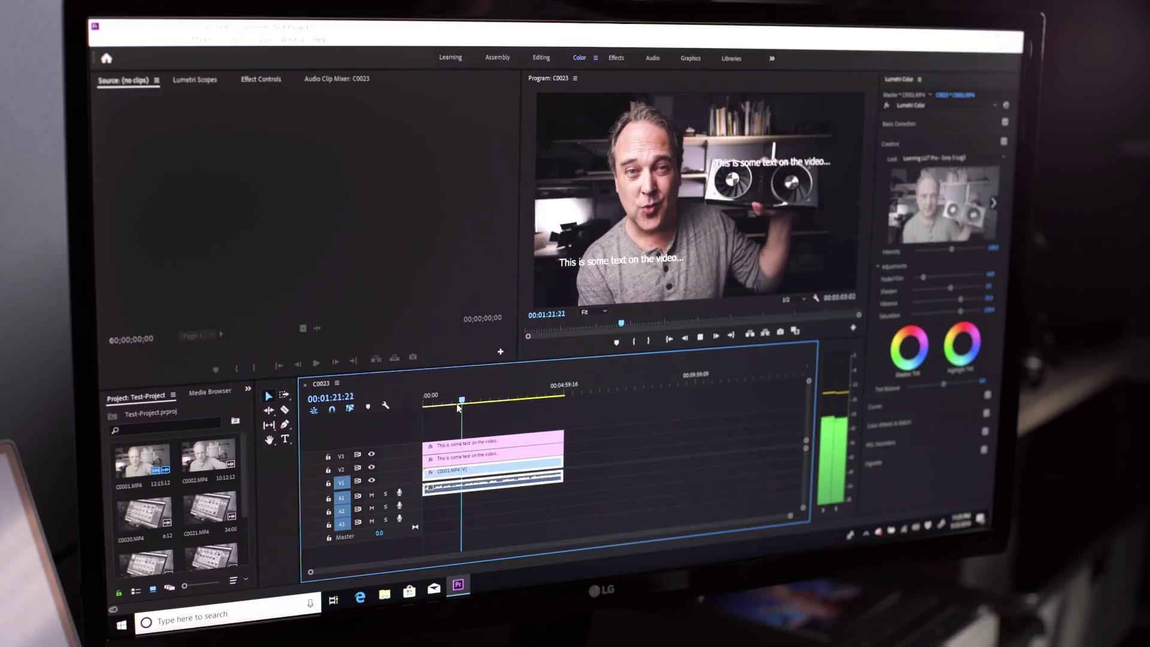
Step: Stop playback and export the sequence with the YouTube 2160p 4K H.264 preset
{"action": "key", "text": "space"}
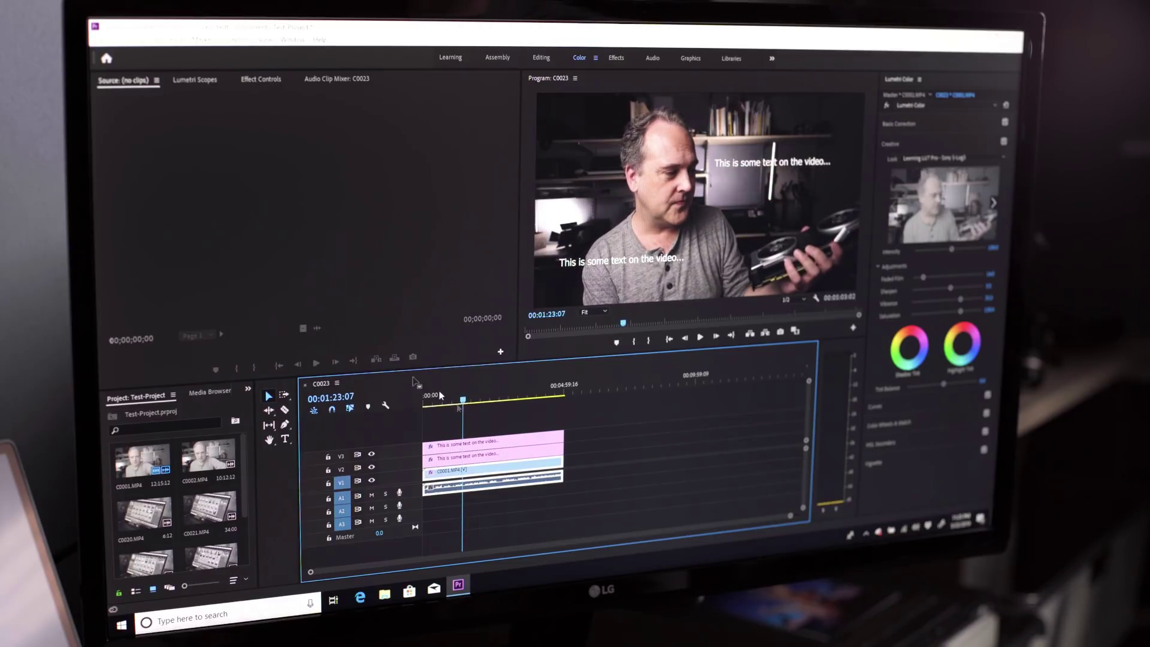
{"action": "left_click", "coordinate": [99, 39]}
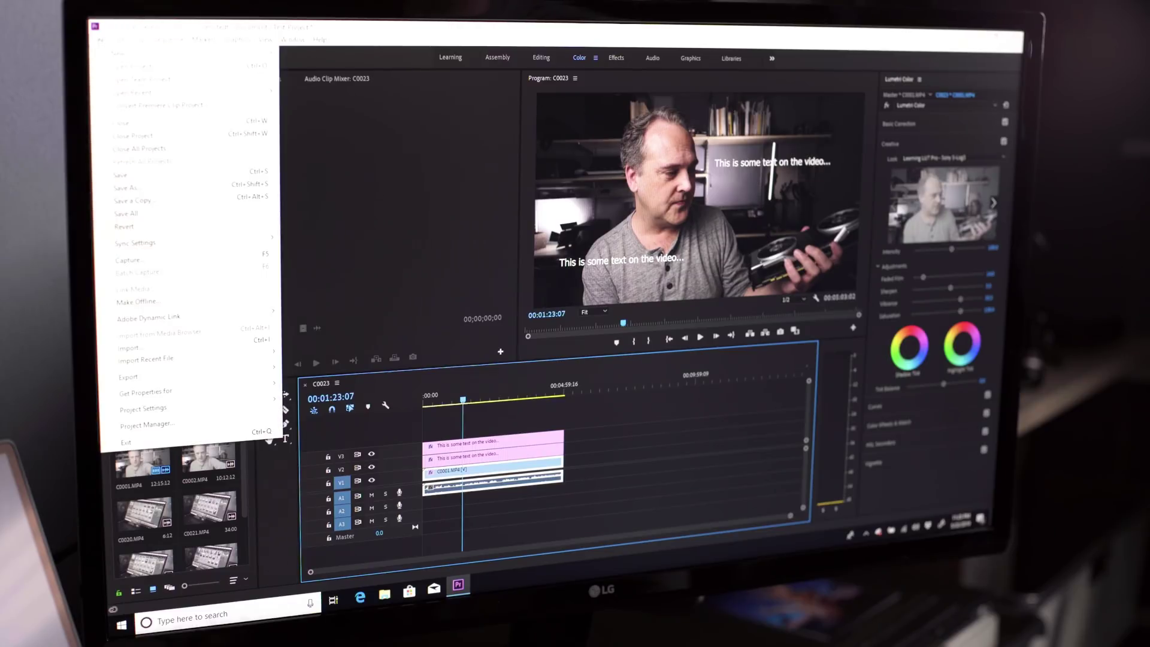
{"action": "mouse_move", "coordinate": [130, 377]}
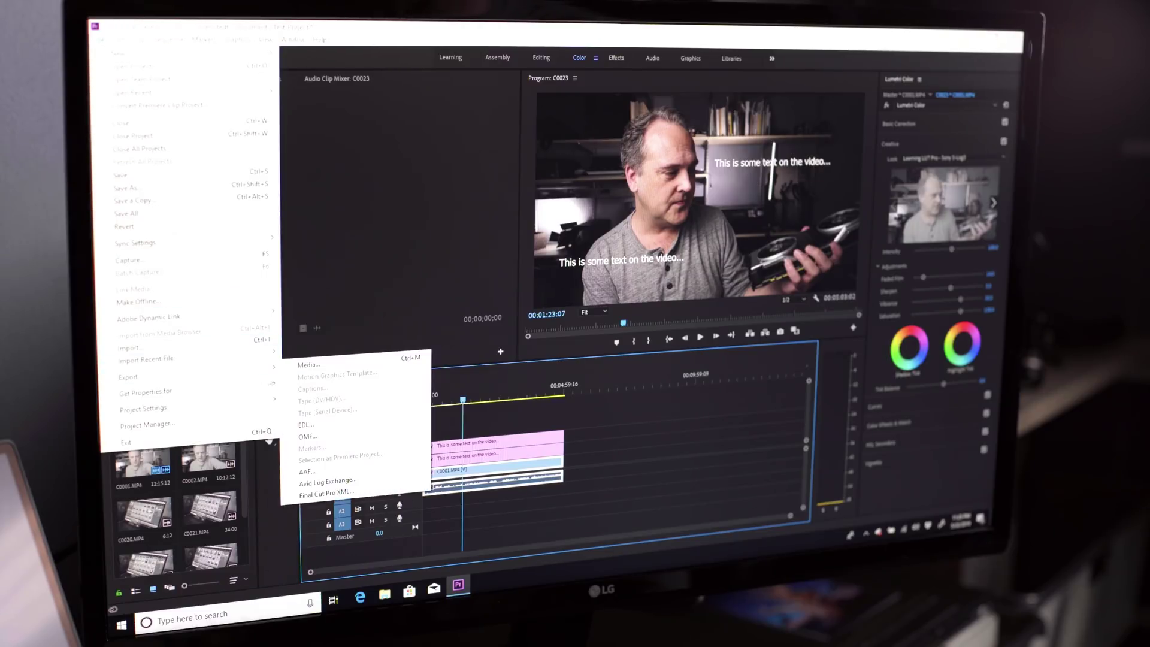
{"action": "left_click", "coordinate": [302, 366]}
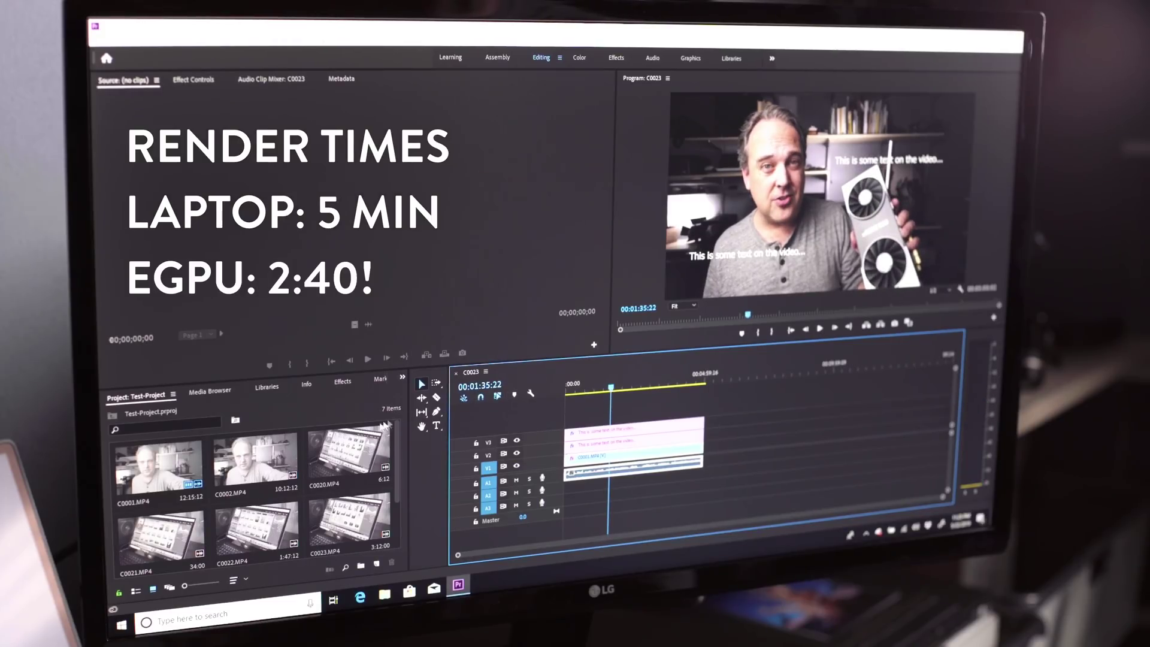
Step: Place C0020.MP4 after the existing timeline clips and raise its Basic Correction Exposure
{"action": "left_click", "coordinate": [359, 455]}
{"action": "left_click_drag", "start_coordinate": [349, 457], "coordinate": [713, 449]}
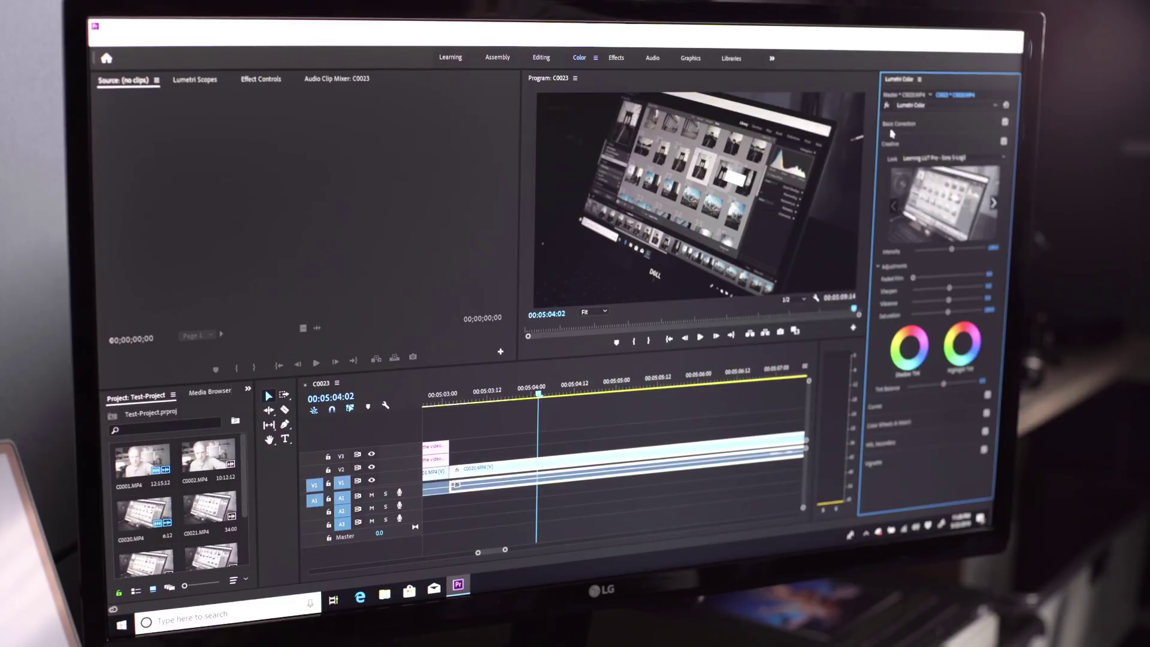
{"action": "left_click", "coordinate": [891, 125]}
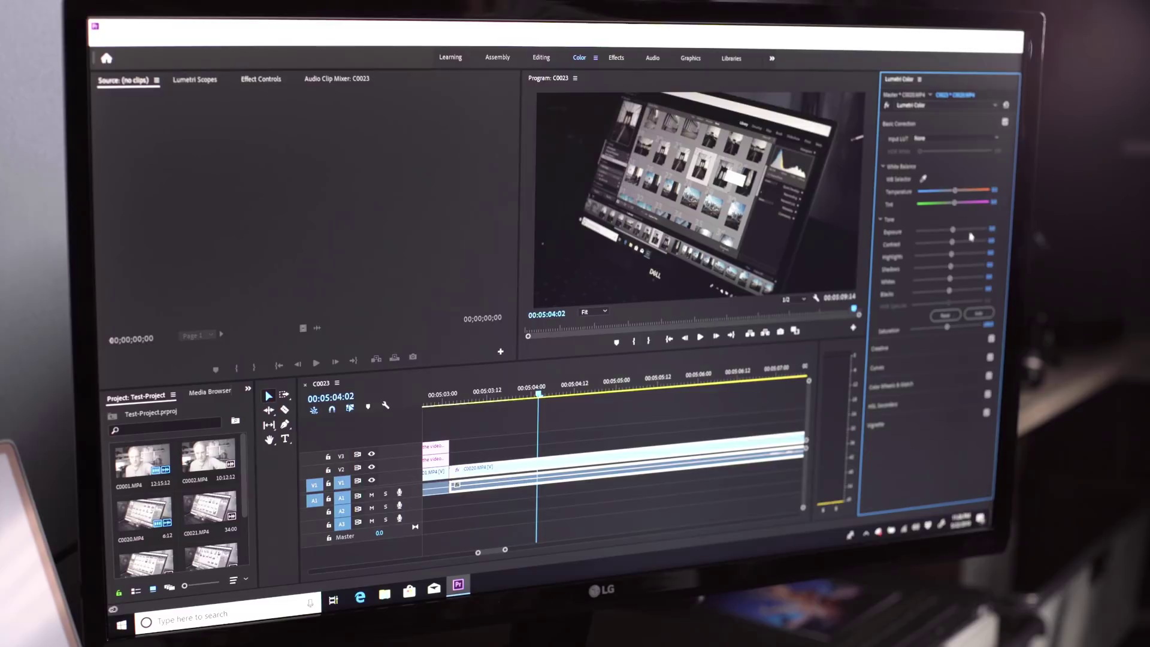
{"action": "left_click_drag", "start_coordinate": [955, 231], "coordinate": [964, 231]}
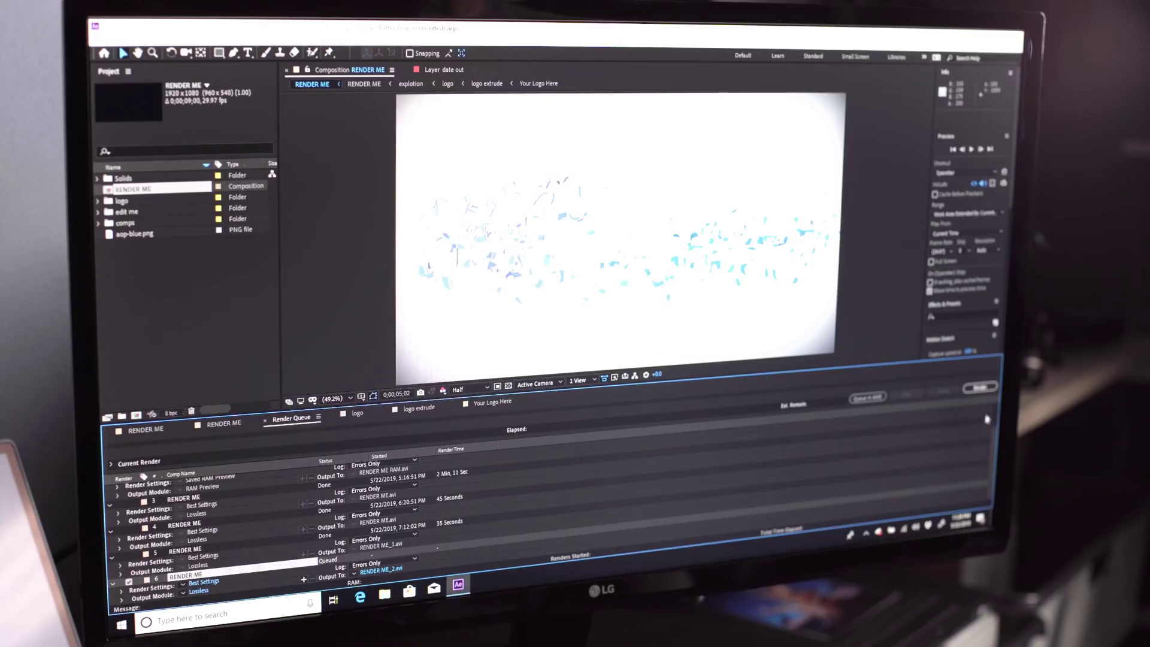
Step: Render RENDER ME, close the project answering the Save Changes prompt, and render again
{"action": "left_click", "coordinate": [978, 388]}
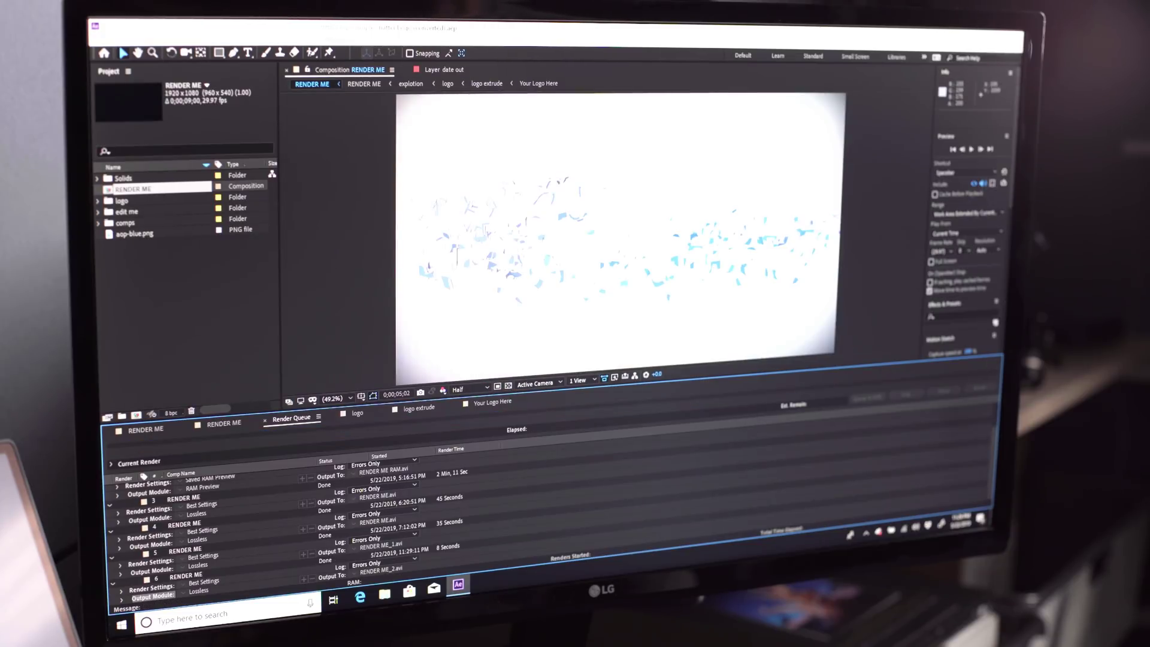
{"action": "left_click", "coordinate": [1016, 37]}
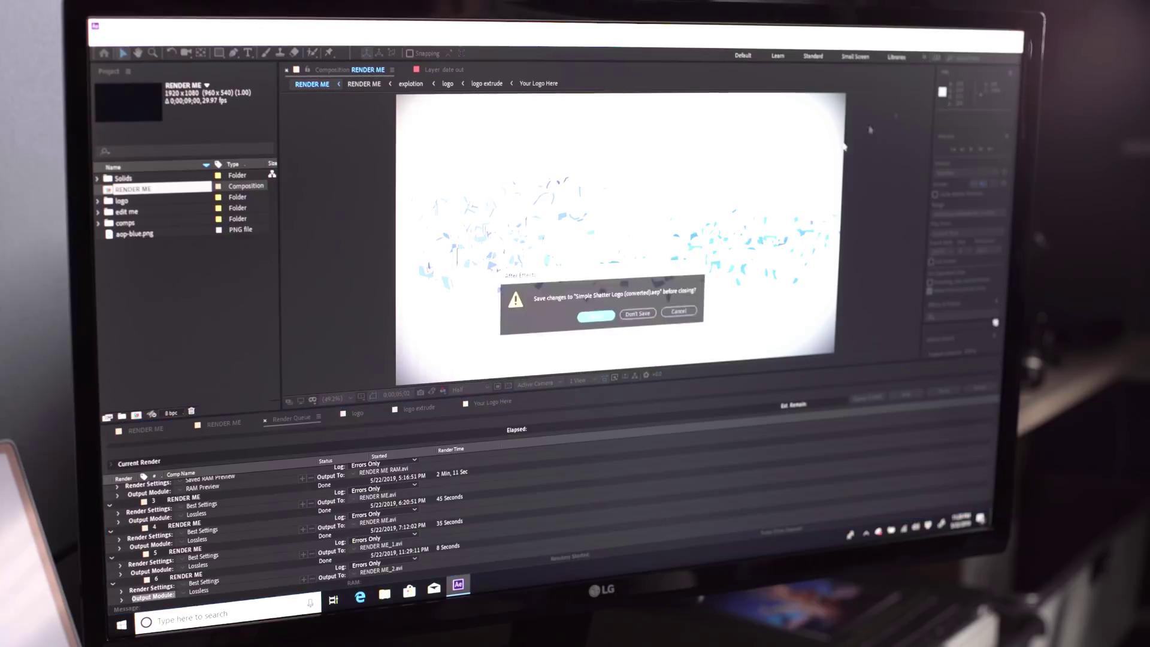
{"action": "key", "text": "Return"}
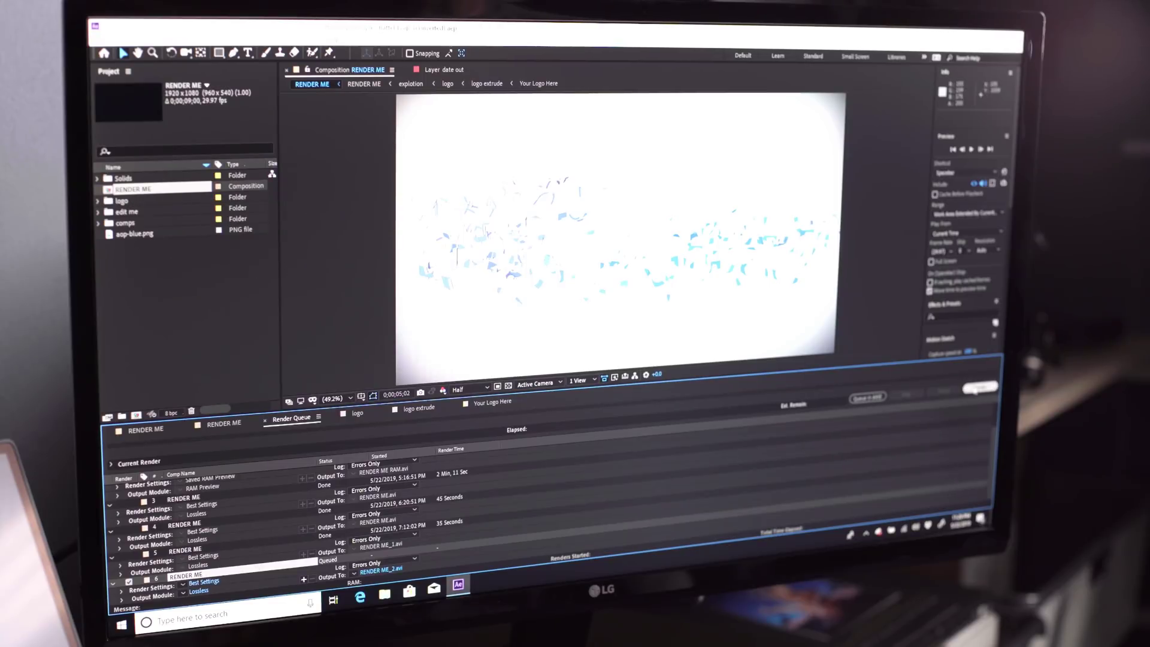
{"action": "left_click", "coordinate": [979, 389]}
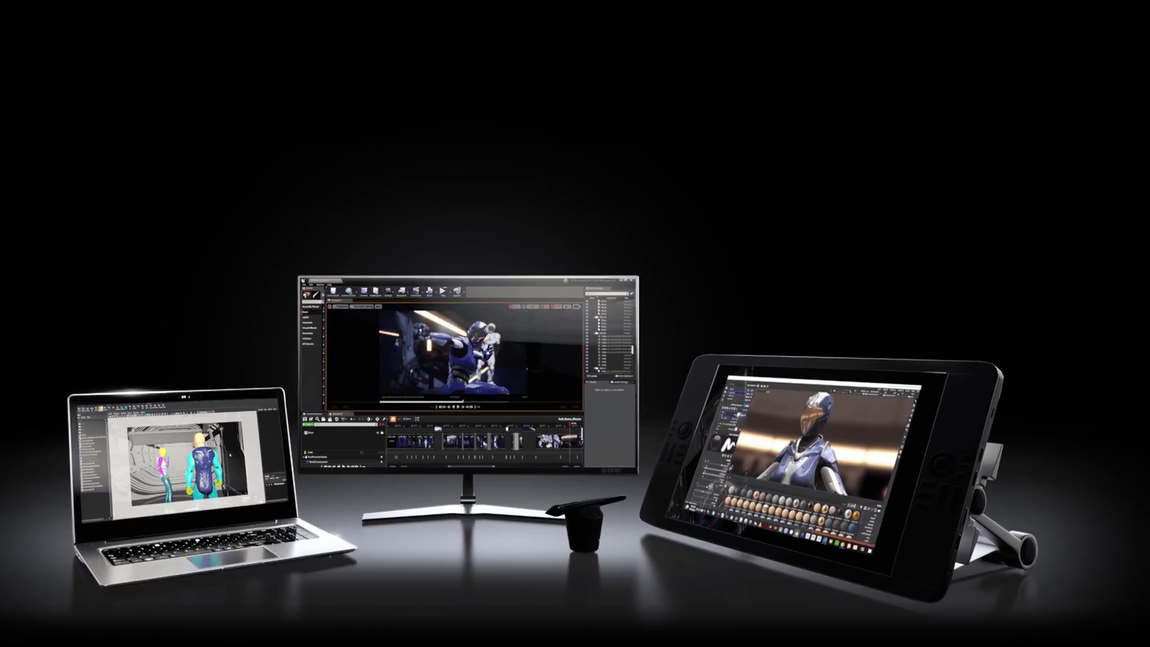
Step: Advance five Brooklyn Bridge photos in Loupe to the vertical walkway shot
{"action": "key", "text": "Right"}
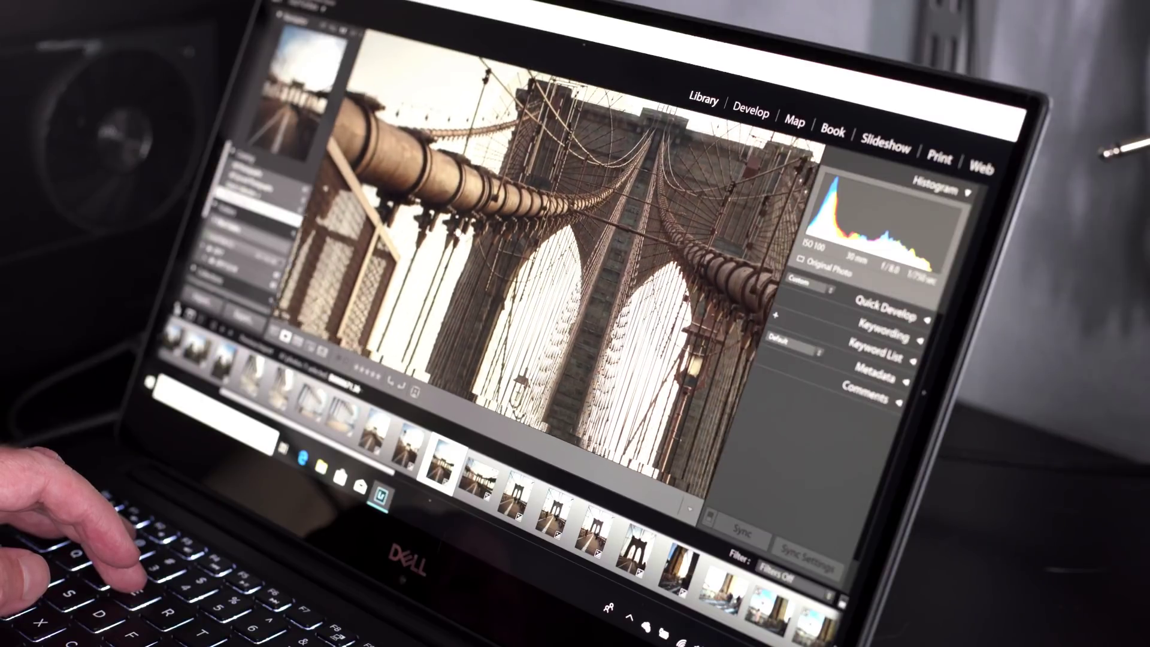
{"action": "key", "text": "Right"}
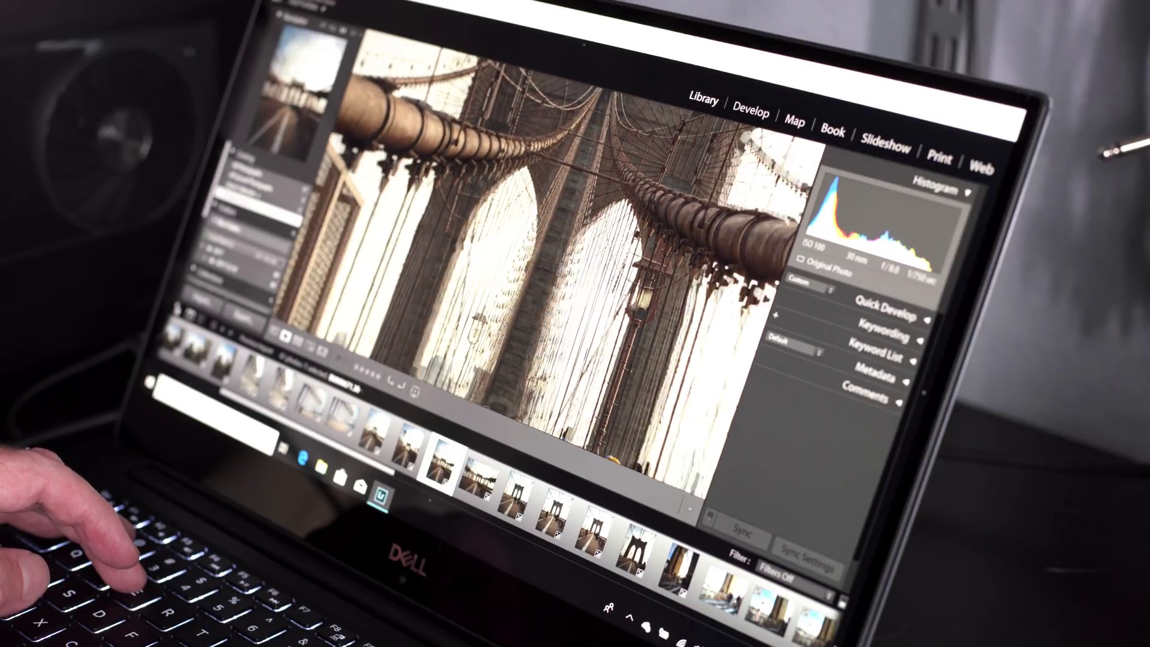
{"action": "key", "text": "Right"}
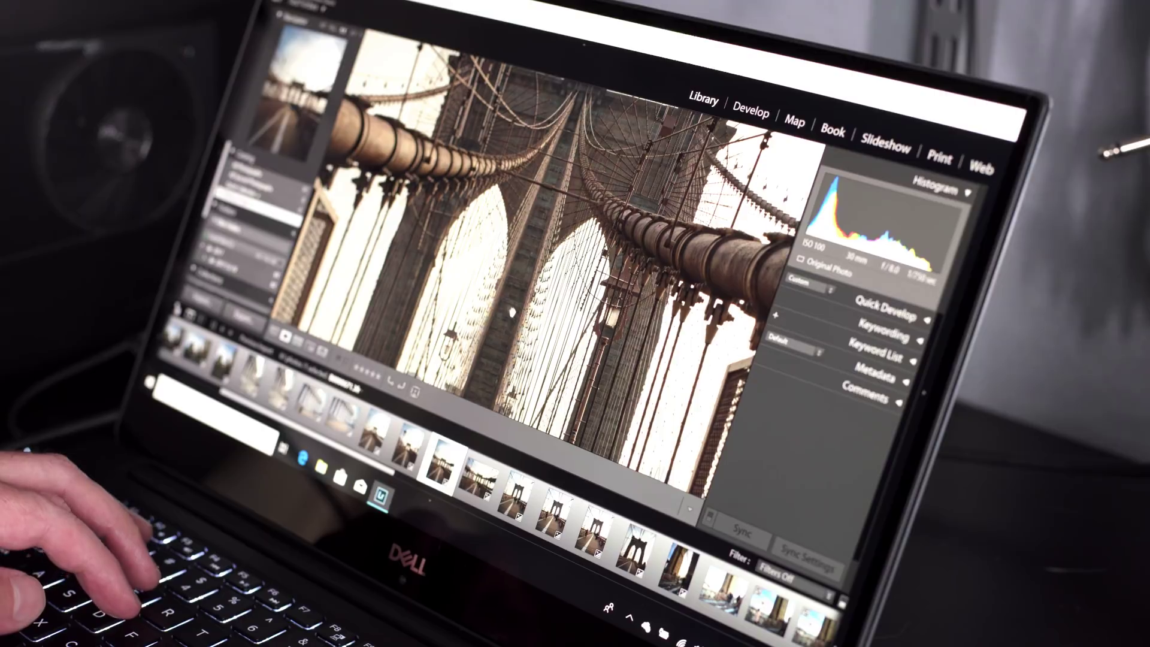
{"action": "key", "text": "Right"}
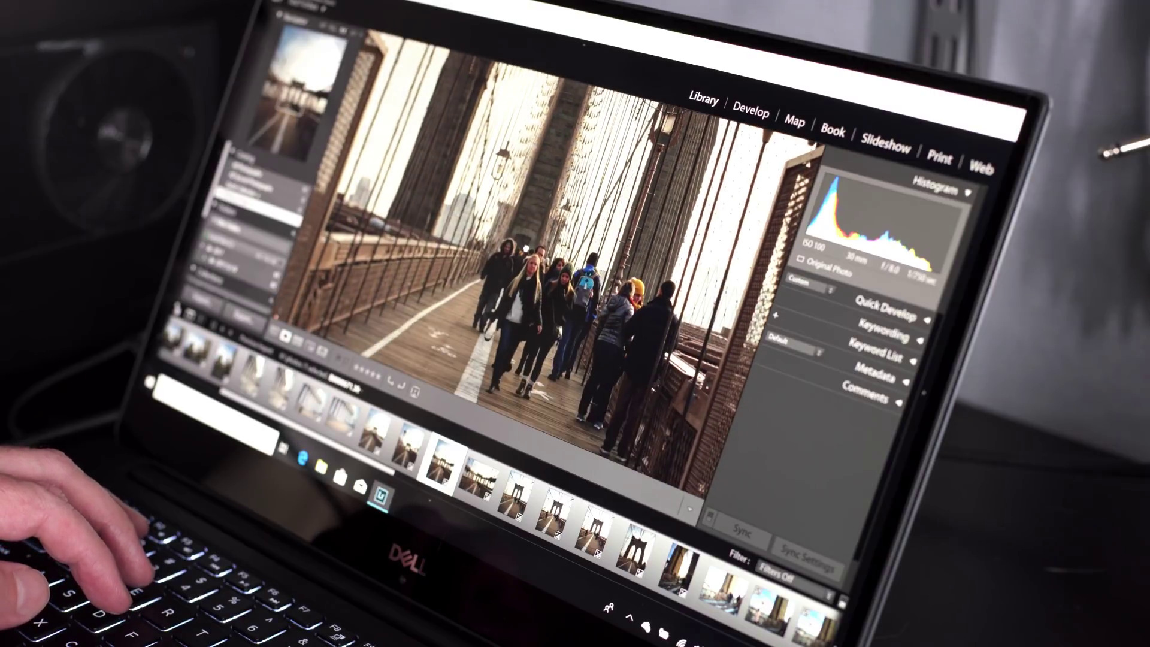
{"action": "key", "text": "Right"}
{"action": "key", "text": "Right"}
{"action": "key", "text": "Right"}
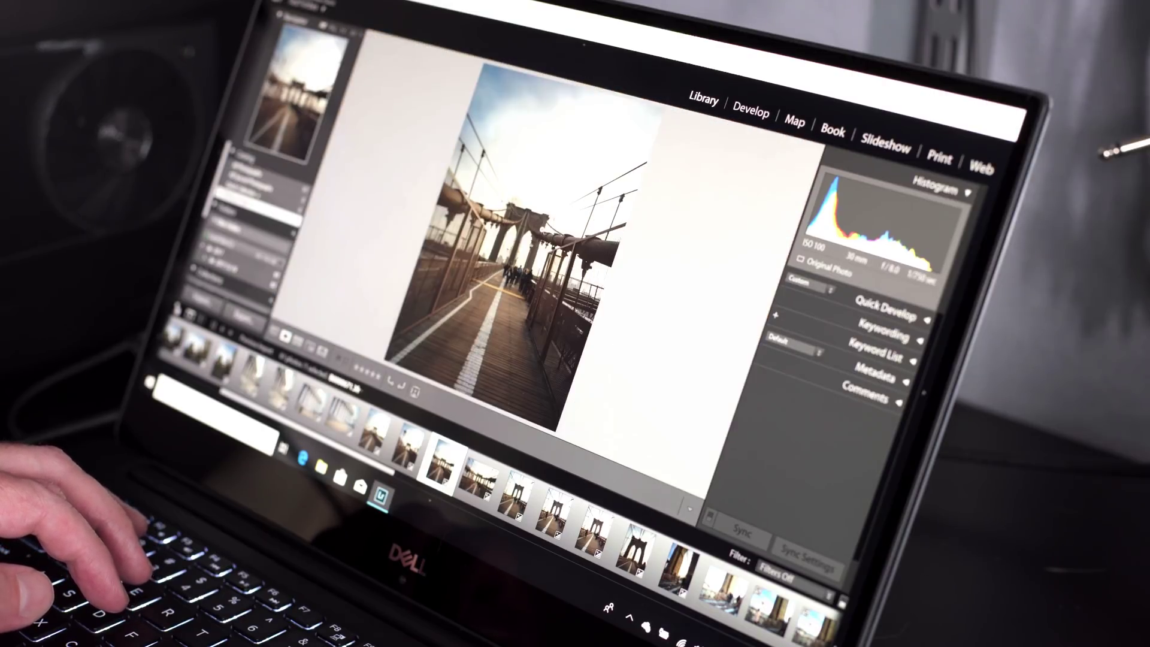